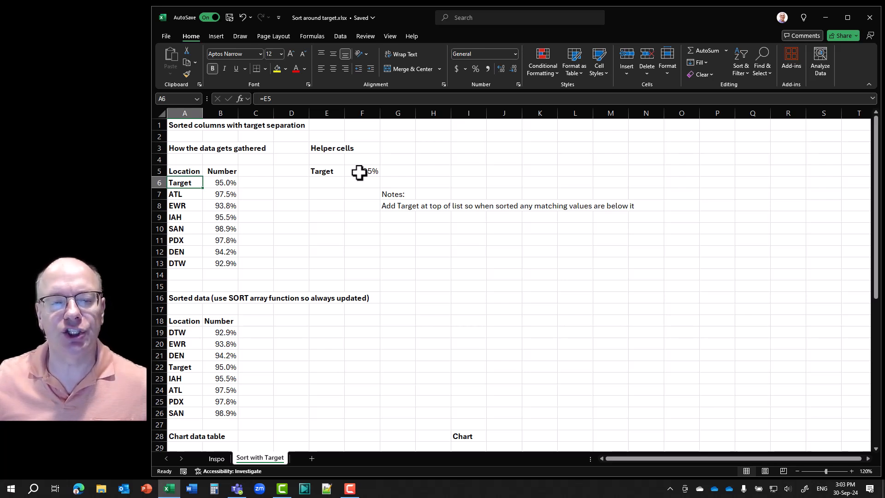
- Inspect the Target helper label in E5, the linked Target row in A6:B6 and the location data in A7:B13
left_click(328, 172)
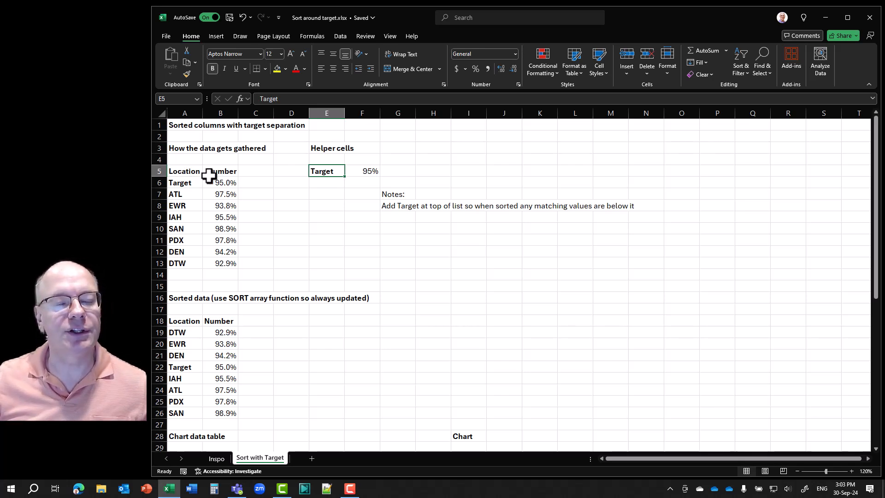
left_click(187, 184)
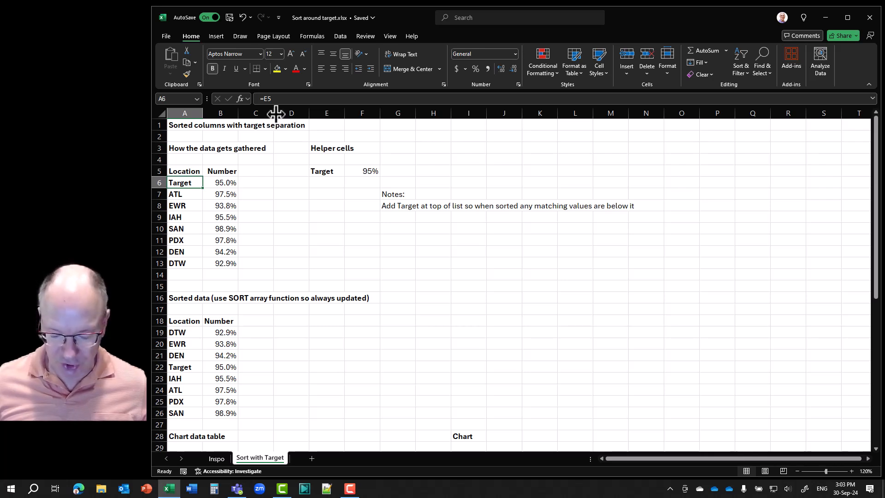
key("super+plus")
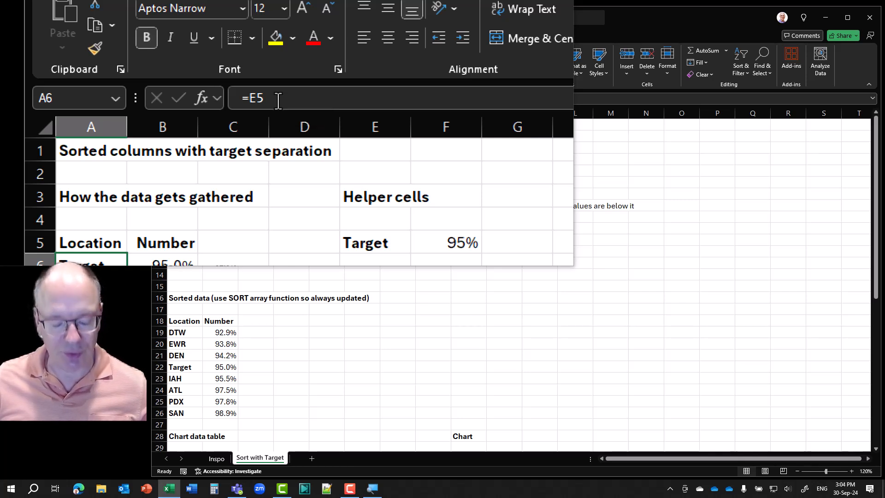
key("super+Escape")
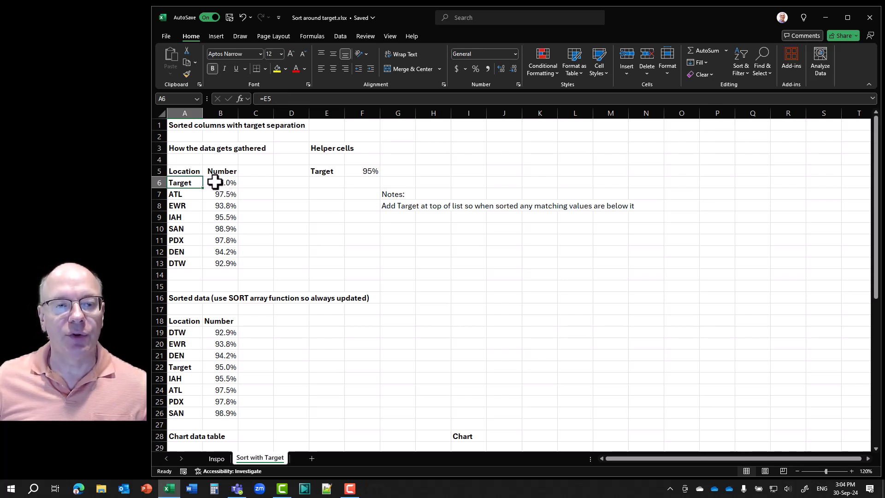
left_click(216, 184)
left_click(184, 195)
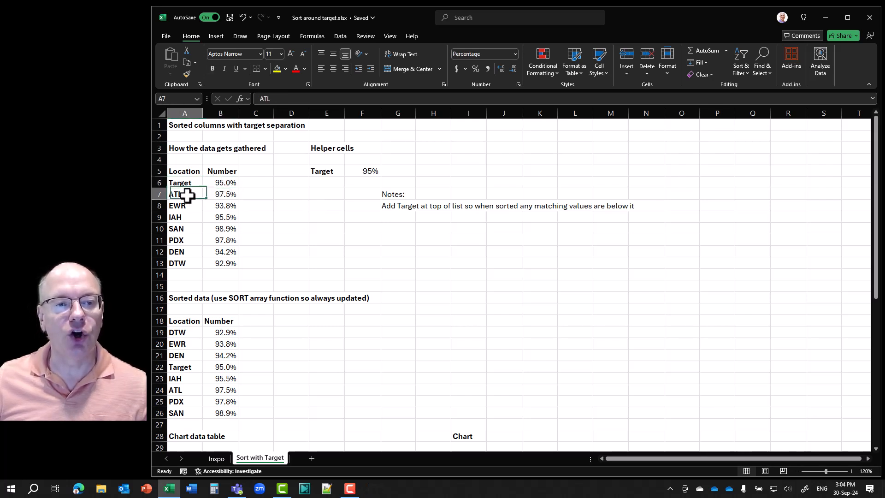
left_click_drag(187, 194, 226, 262)
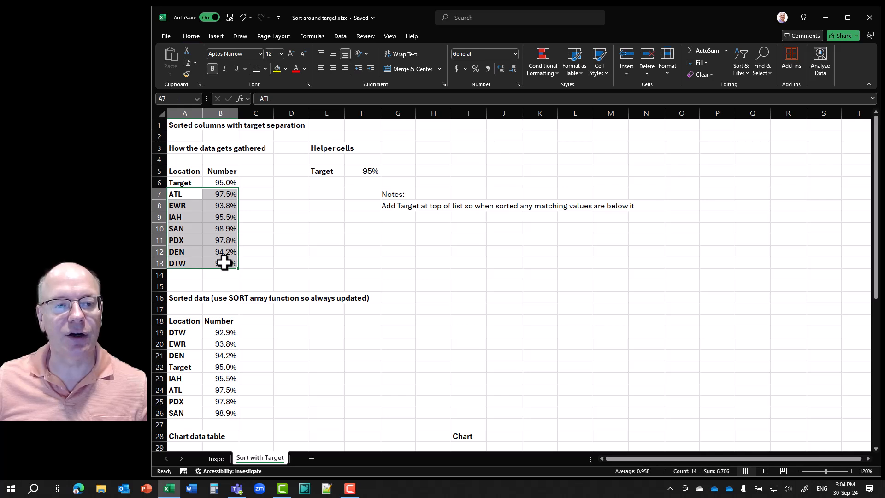
left_click(260, 206)
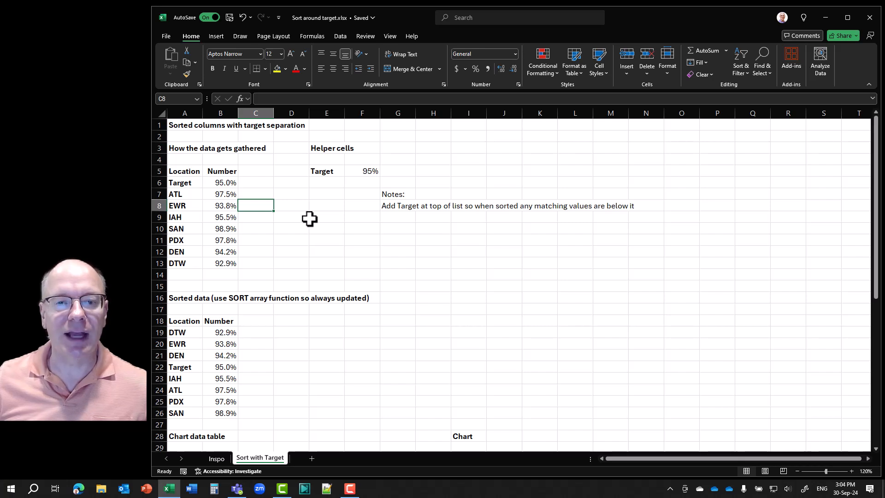
- Examine the sorted list's formula in A19 and review the SORT function's Sort_index, Sort_order and By_col argument descriptions, leaving the formula unedited
scroll(310, 210, "down", 3)
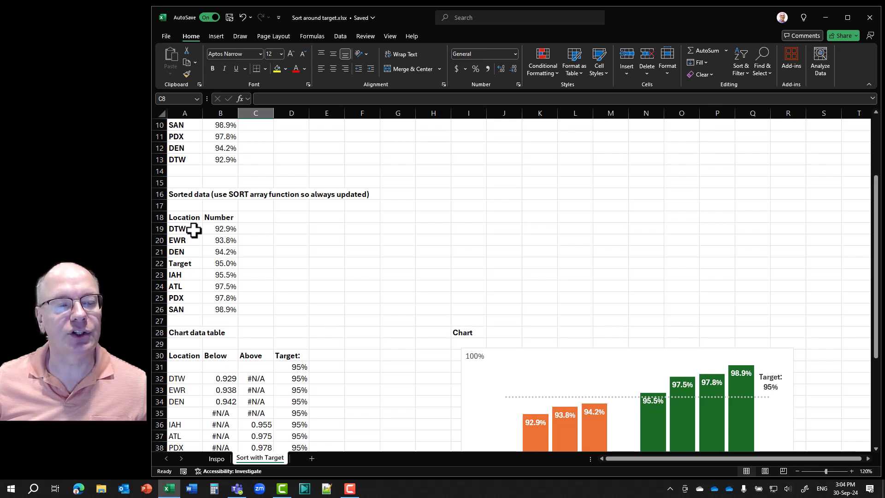
left_click(193, 229)
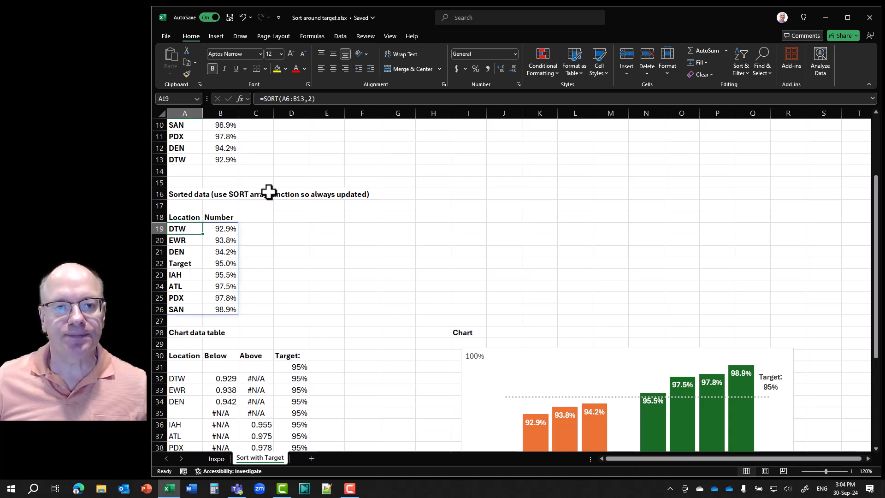
left_click(310, 36)
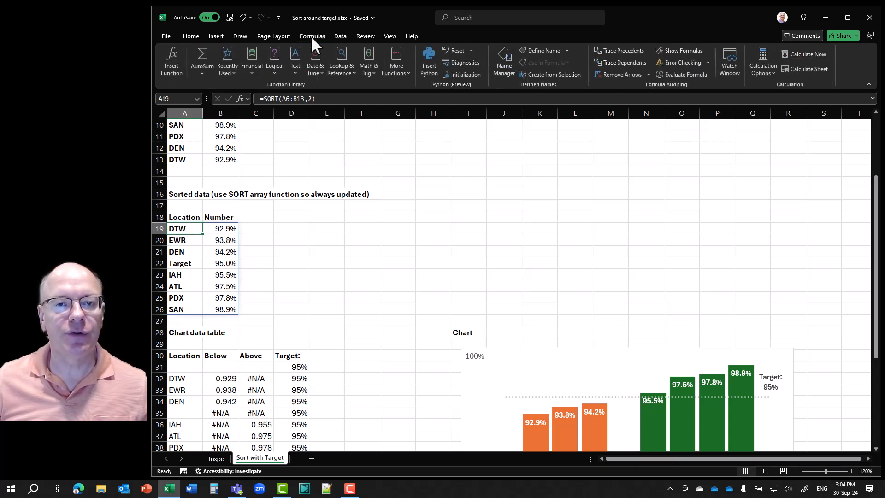
left_click(345, 70)
scroll(372, 218, "down", 3)
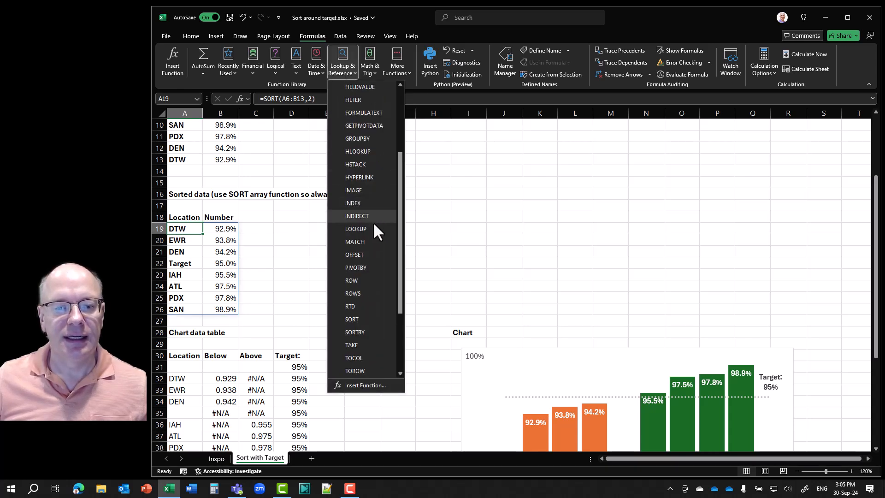
left_click(355, 318)
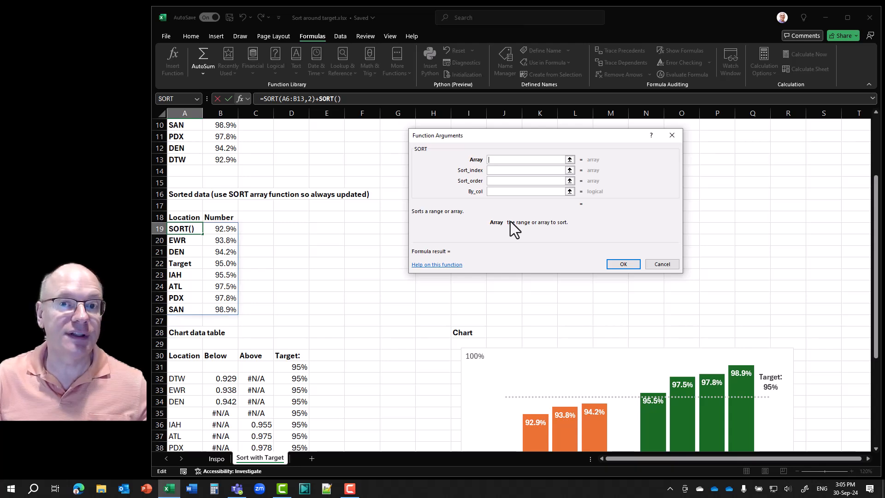
left_click(507, 170)
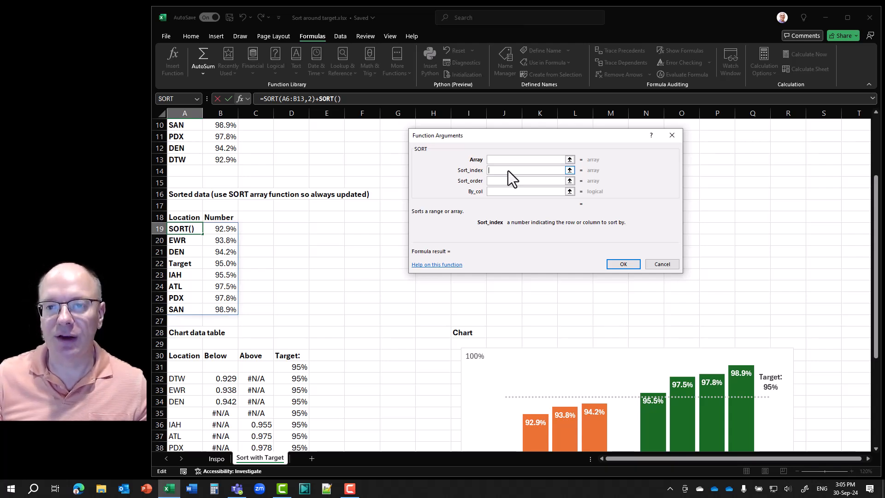
left_click(513, 179)
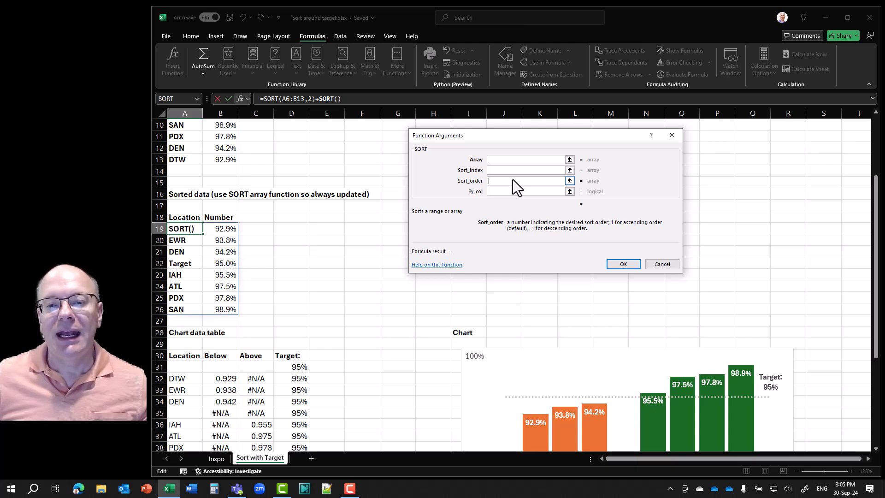
left_click(511, 189)
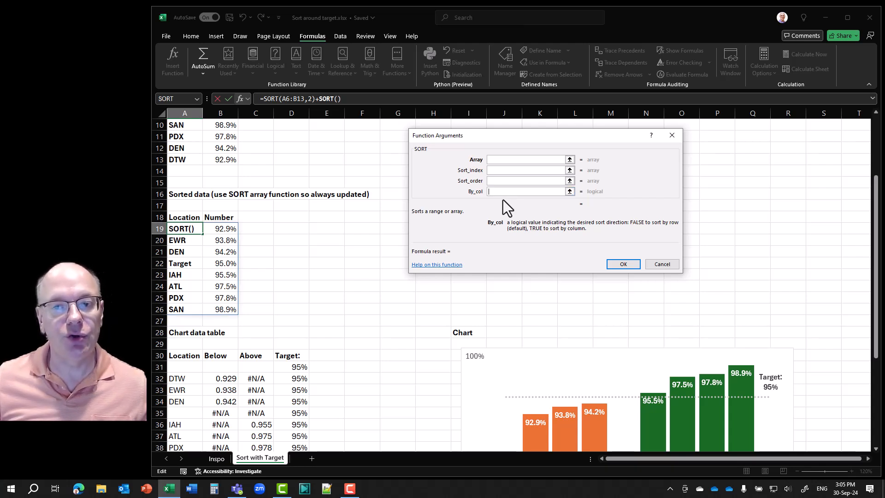
left_click(662, 265)
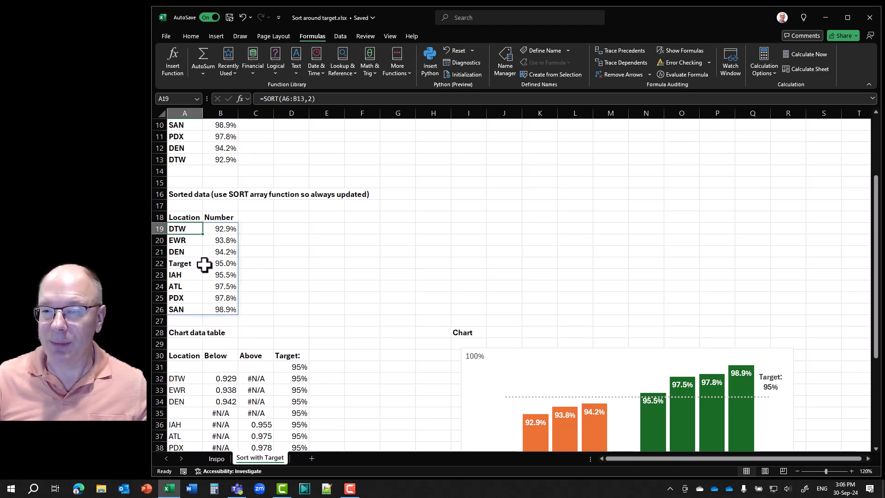
- Review the chart data table's title and its Location, Below, Above and Target column headers in row 30
scroll(339, 243, "down", 4)
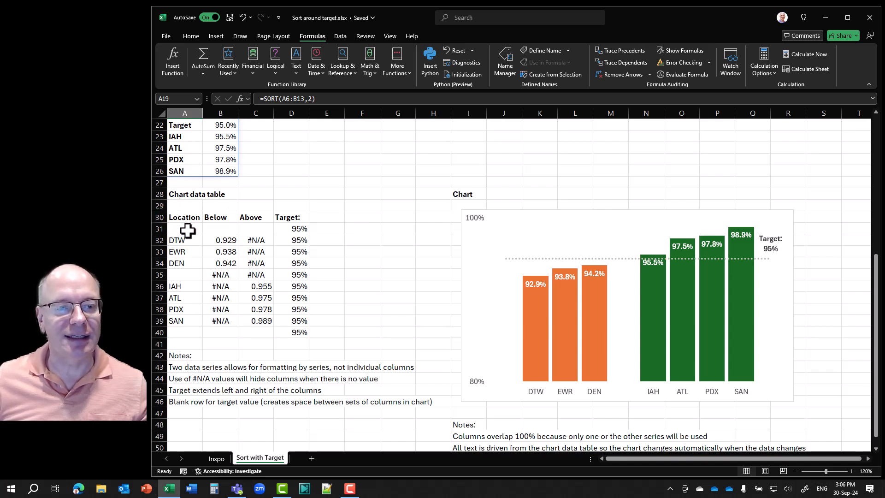
left_click(182, 193)
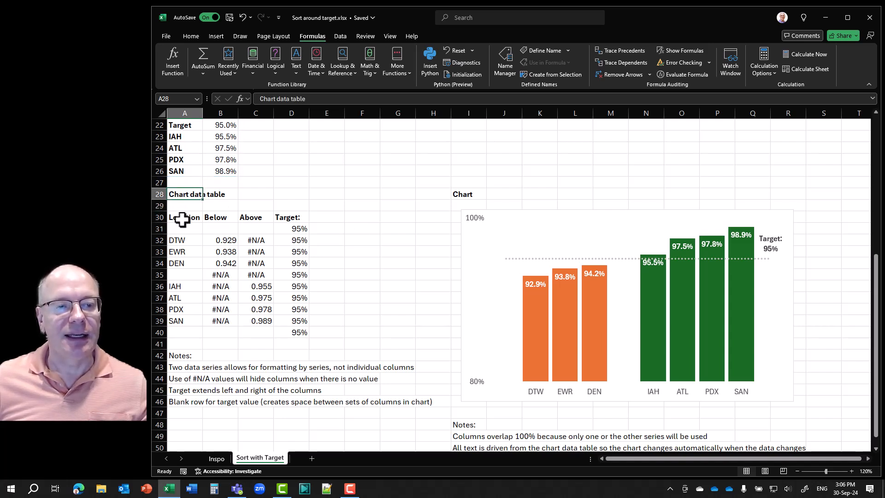
left_click(183, 219)
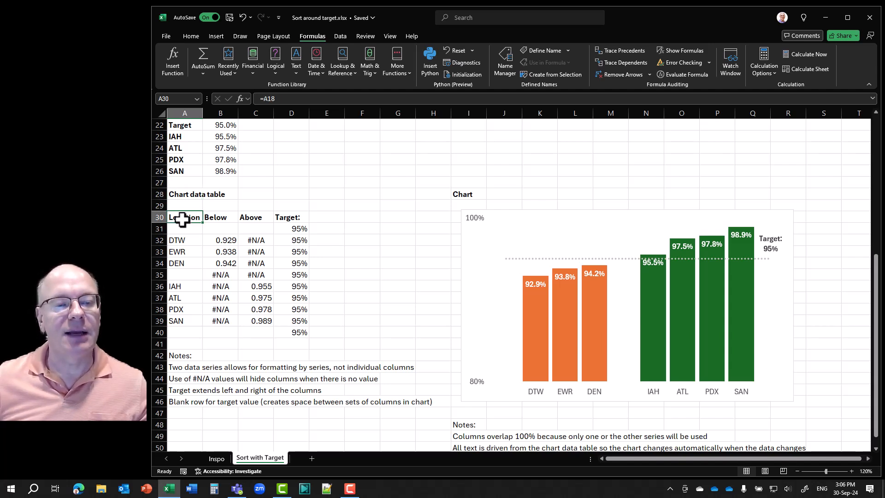
left_click(215, 219)
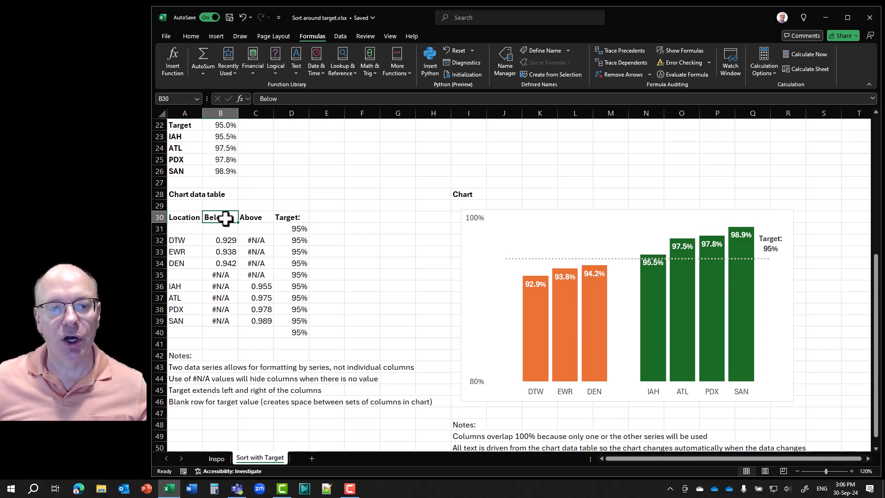
left_click(255, 218)
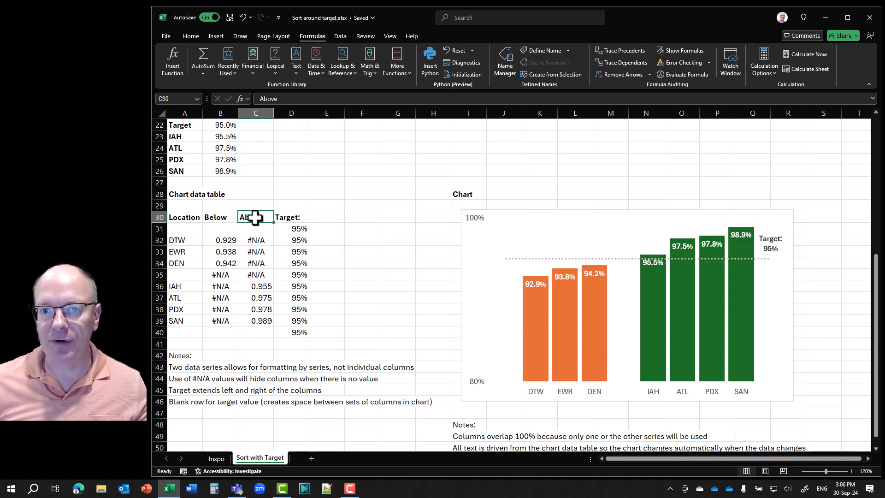
left_click(292, 217)
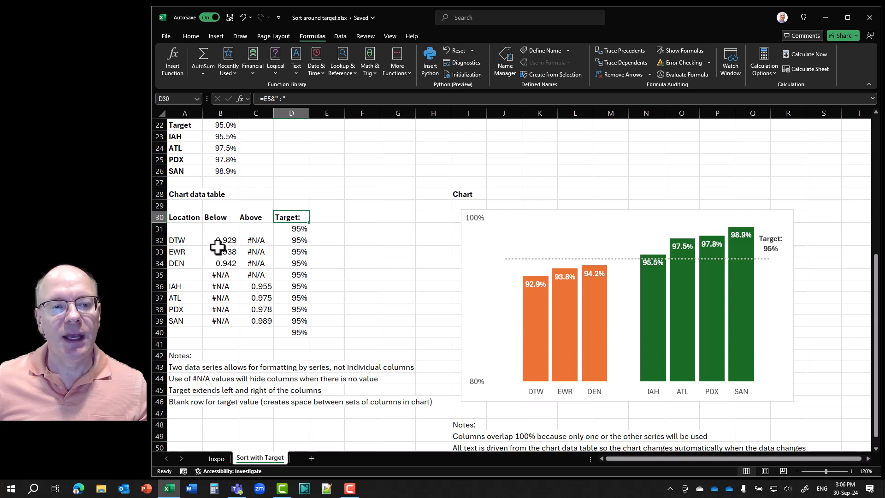
- Examine the Location, Below and Above formulas in row 32 and the blank separator formula in A35, checking them against the helper cells
left_click(187, 240)
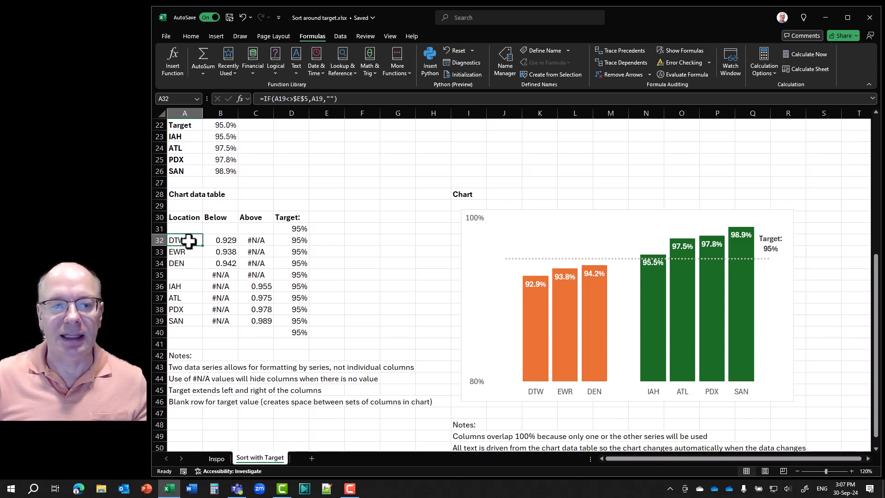
left_click(225, 239)
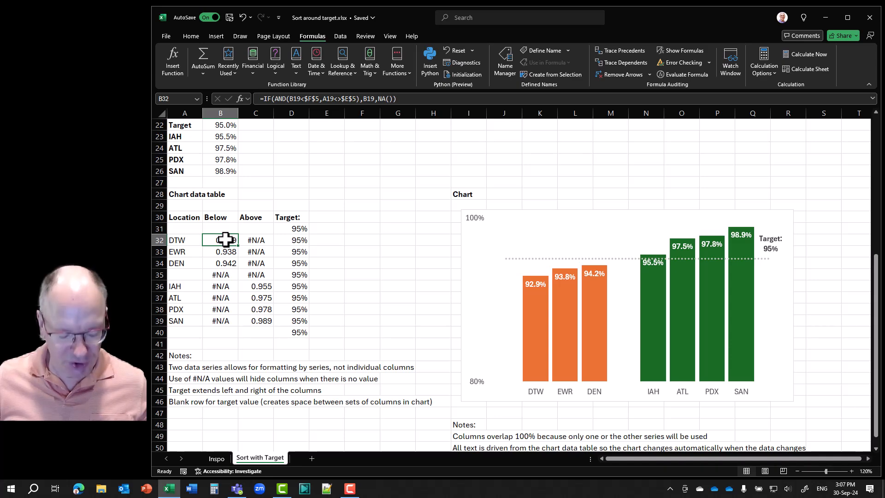
key("super+plus")
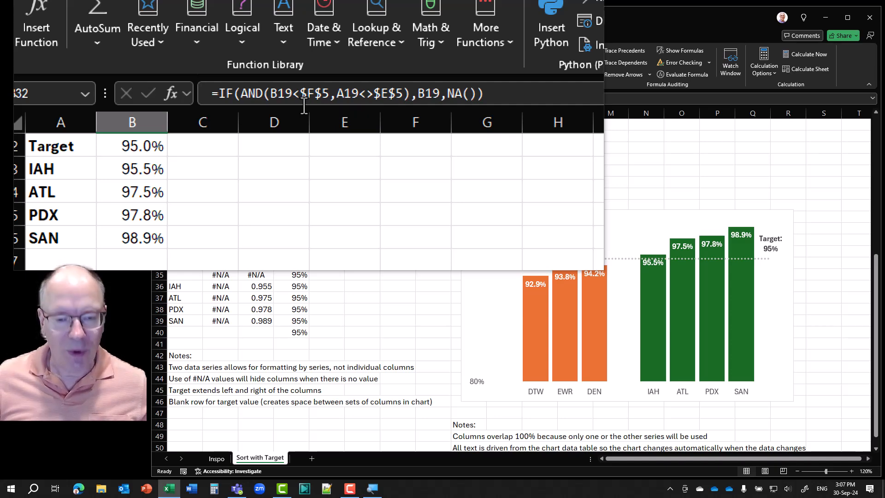
key("super+Escape")
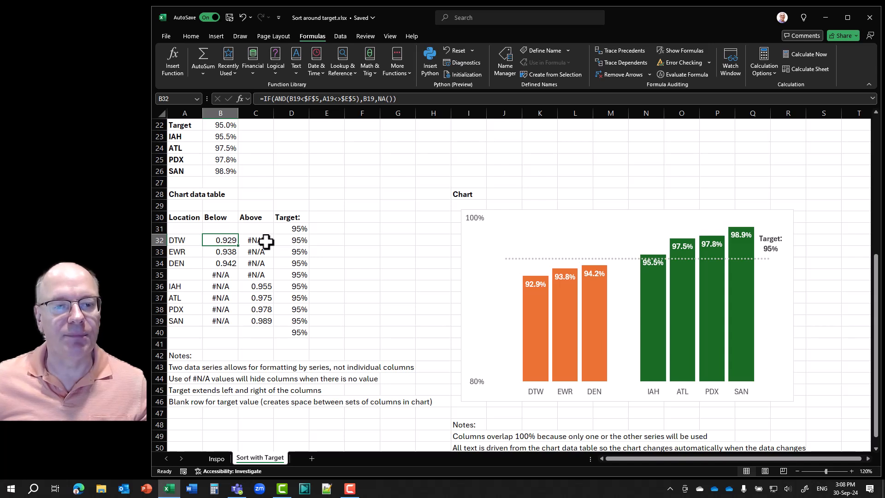
left_click(266, 240)
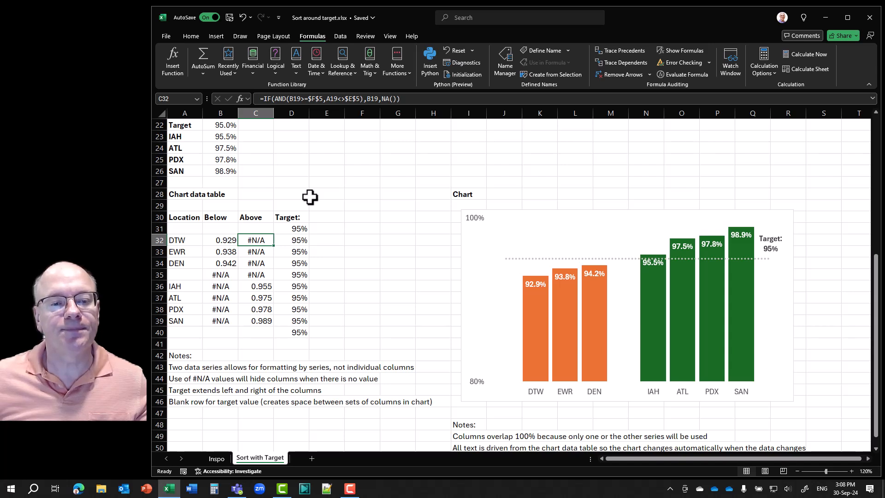
left_click(189, 275)
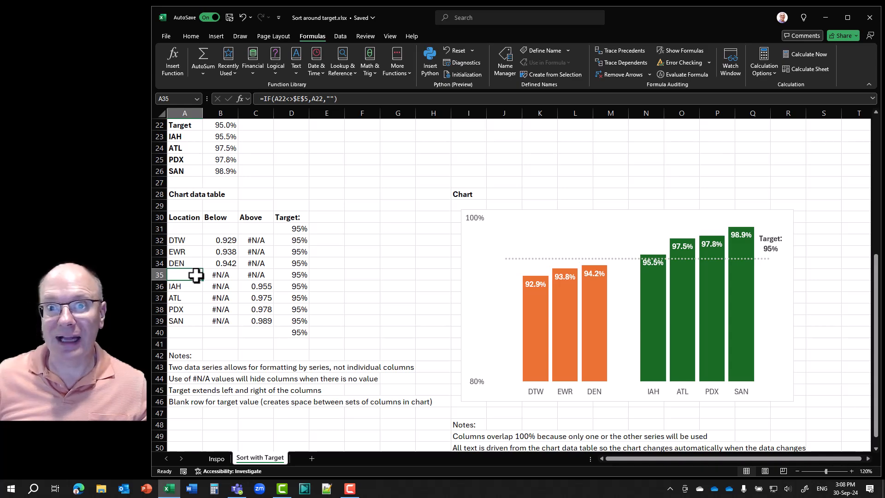
scroll(356, 186, "up", 7)
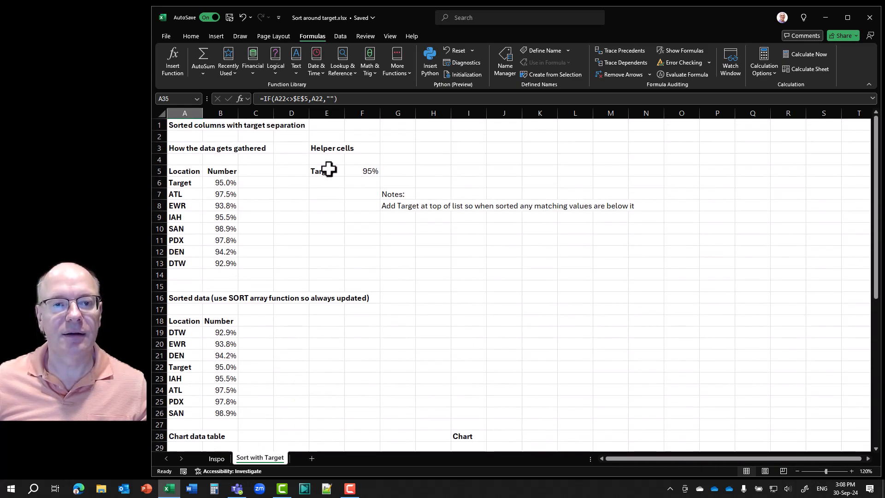
- Inspect the formulas in D31 and D32 of the chart data table's Target column and view the resulting column chart
scroll(322, 180, "down", 7)
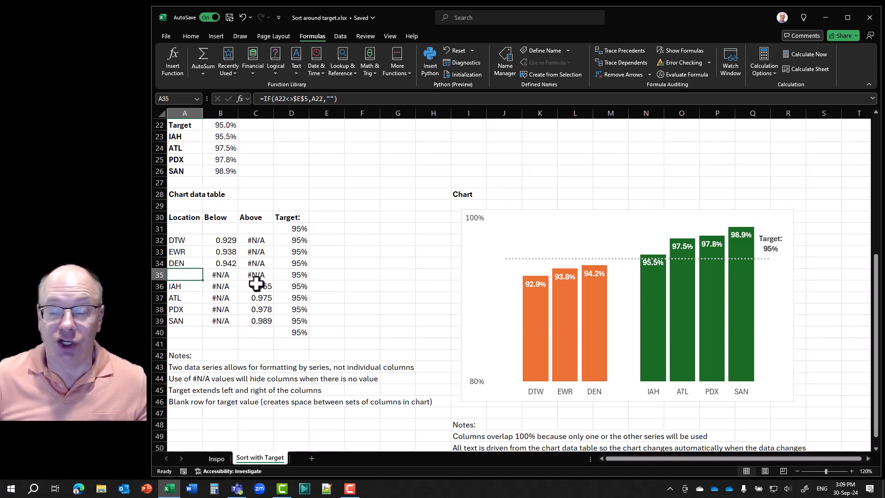
left_click(295, 230)
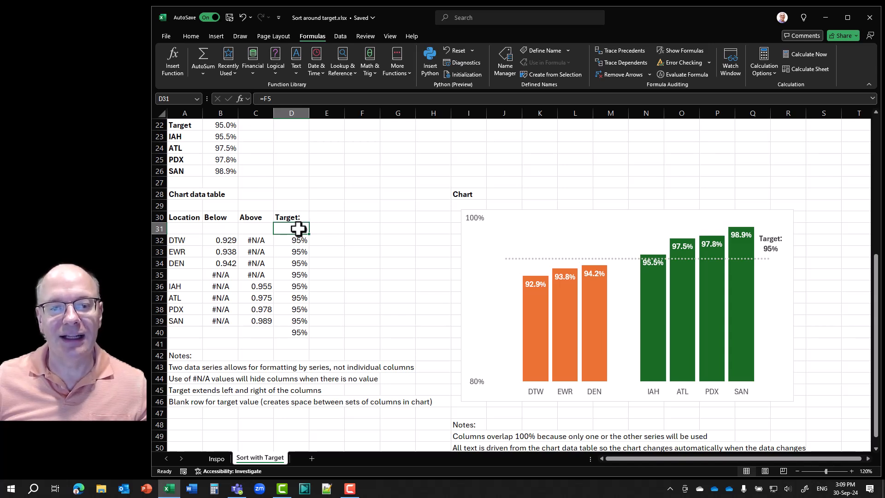
left_click(296, 238)
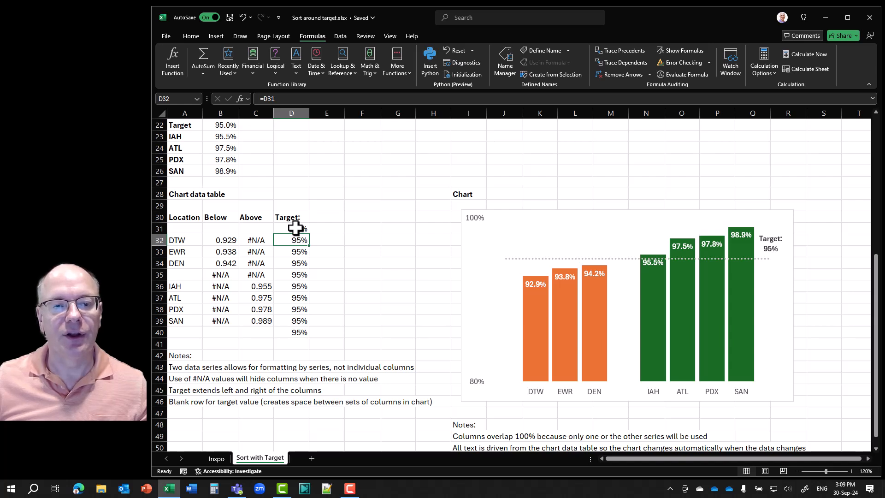
left_click(295, 229)
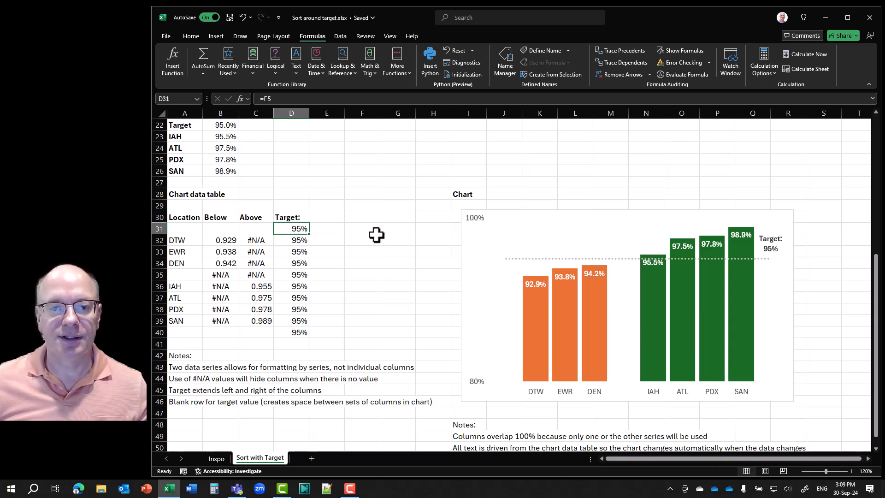
scroll(400, 239, "down", 1)
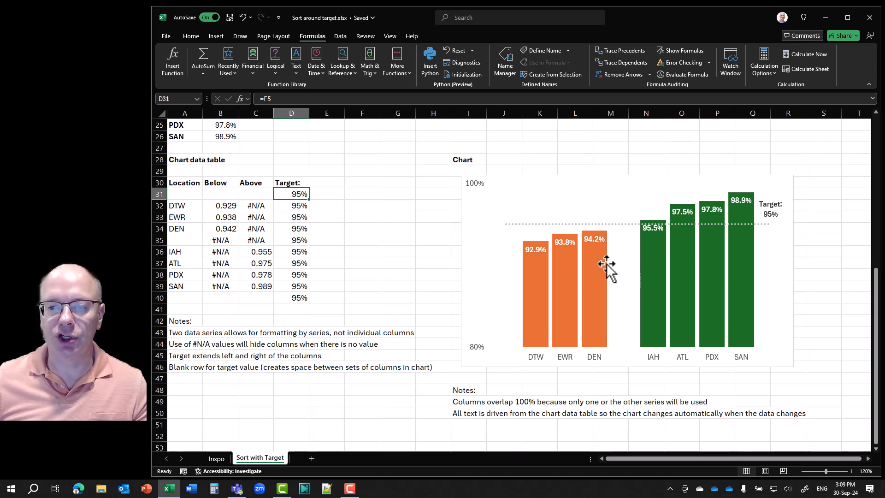
mouse_move(599, 269)
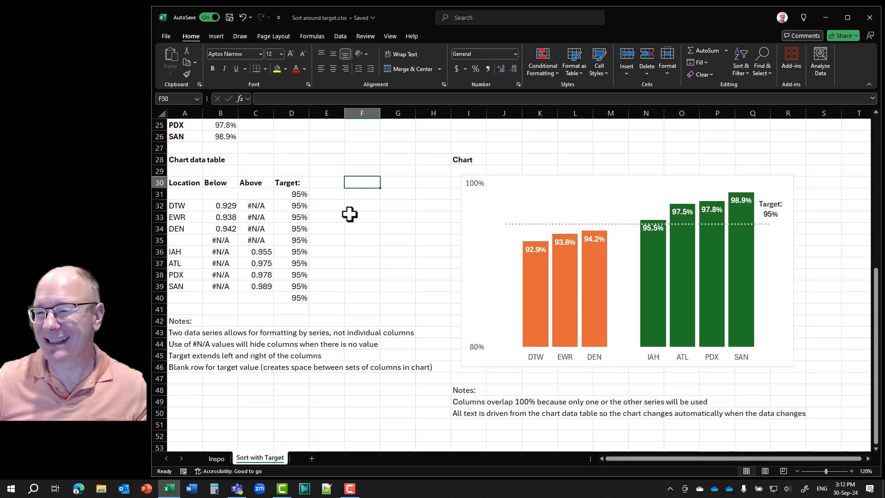
- Insert a 2-D clustered column chart from the chart data table range A30:D40
left_click_drag(182, 183, 290, 296)
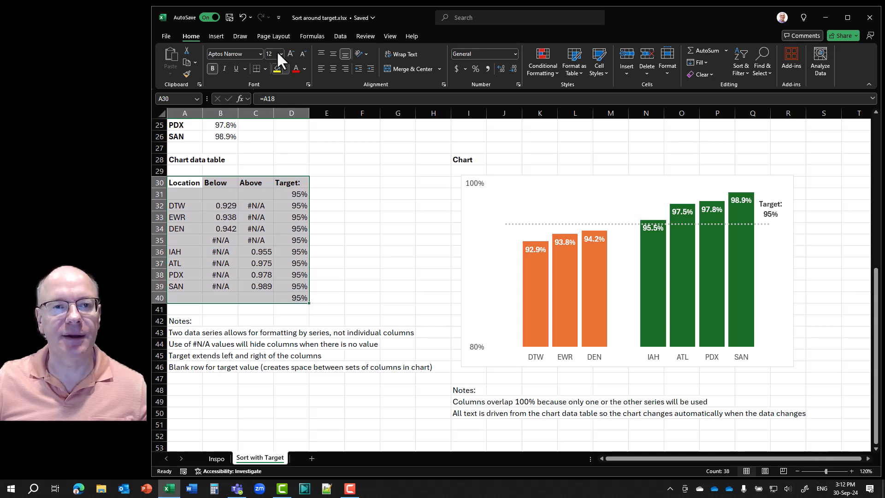
left_click(213, 36)
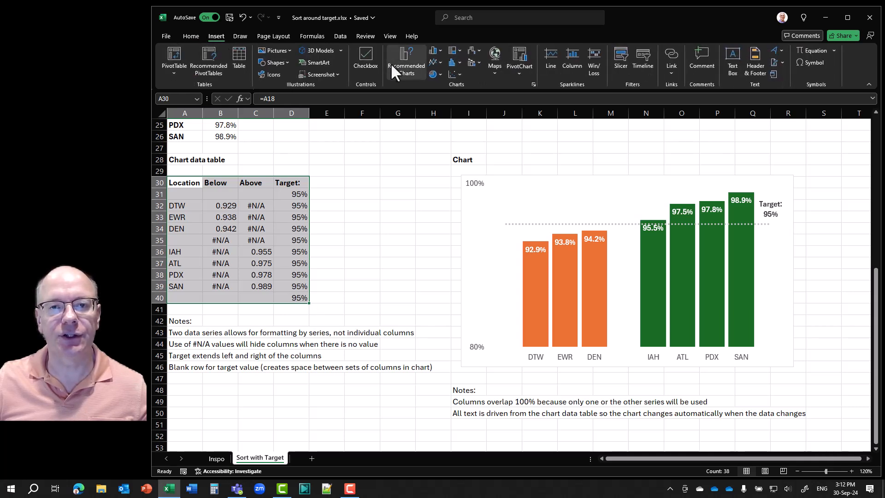
left_click(436, 48)
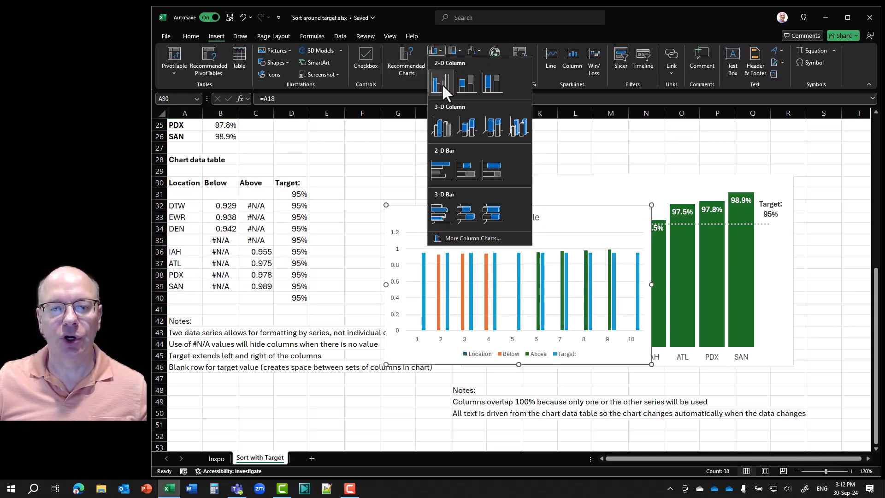
left_click(442, 84)
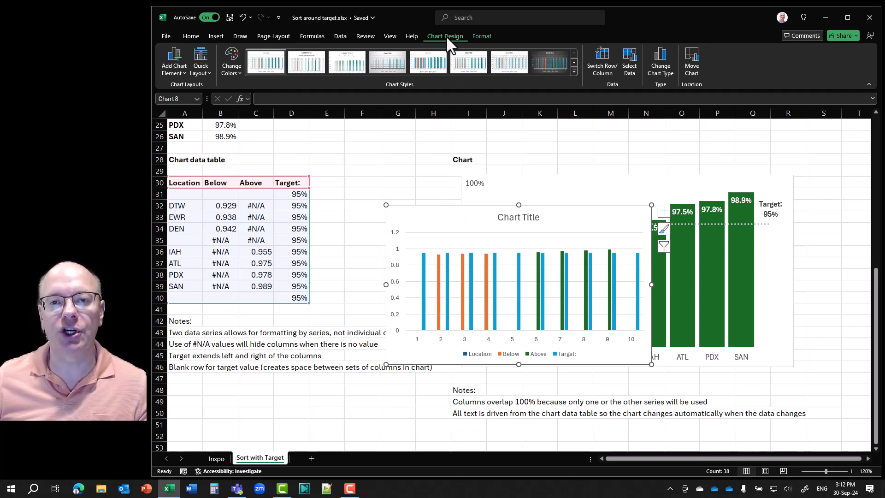
- Set the new chart's horizontal axis label range to the location cells A31:A40
left_click(628, 65)
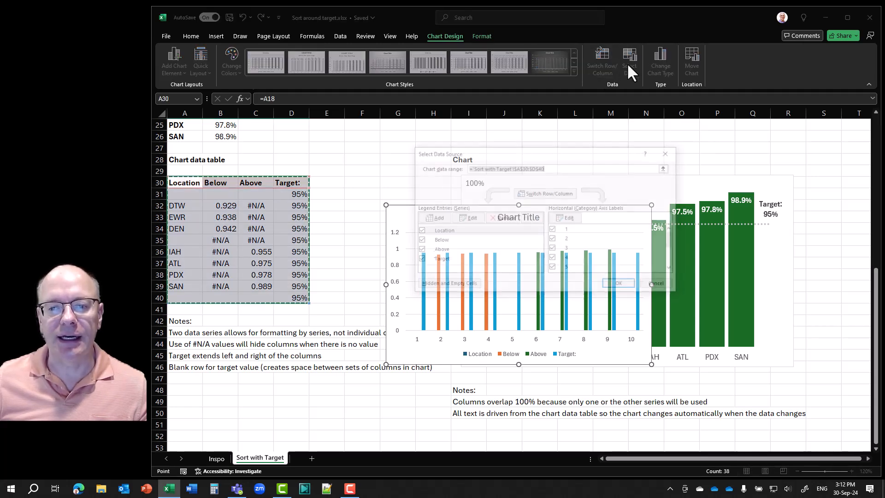
left_click(566, 219)
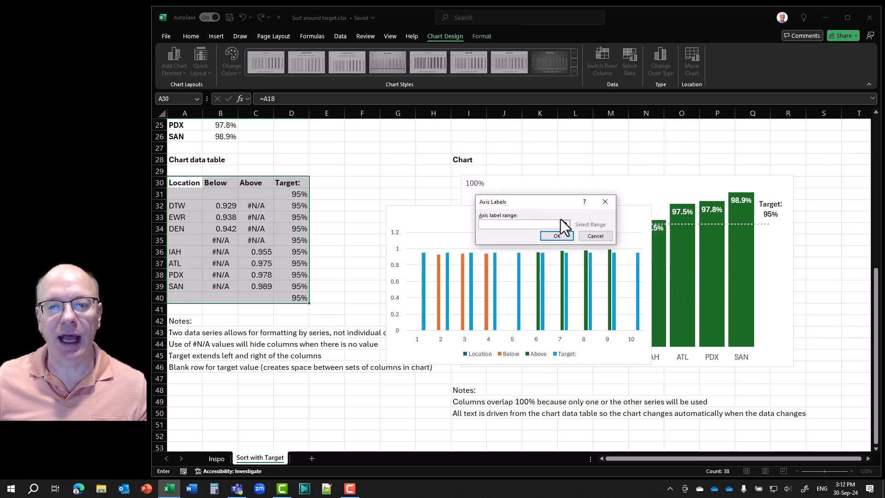
left_click_drag(181, 193, 187, 298)
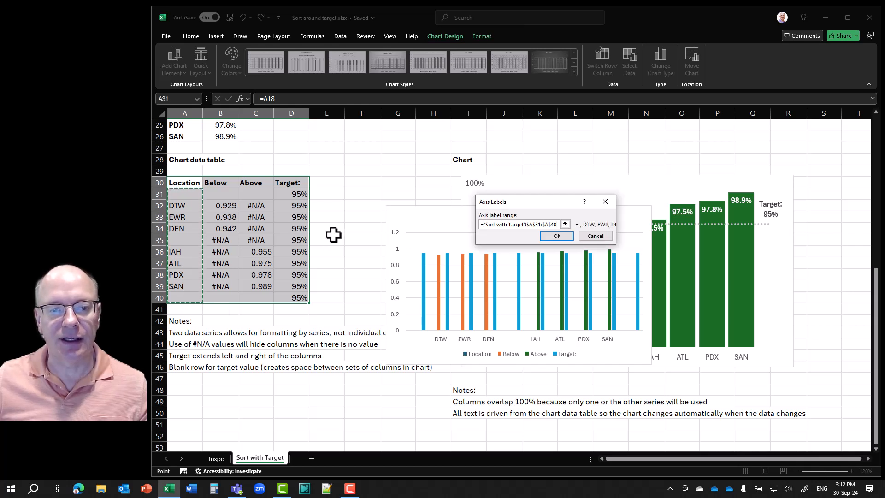
left_click(554, 236)
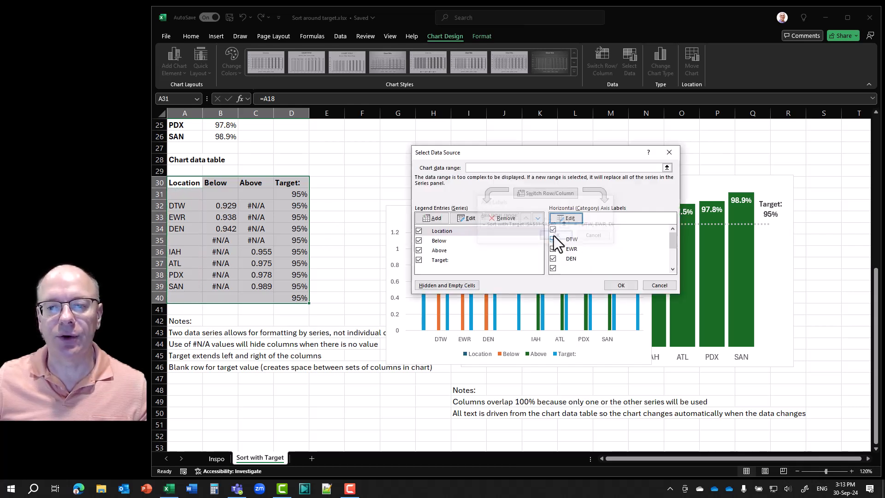
- Remove the Location series from the new chart's data source and apply the change
left_click(450, 231)
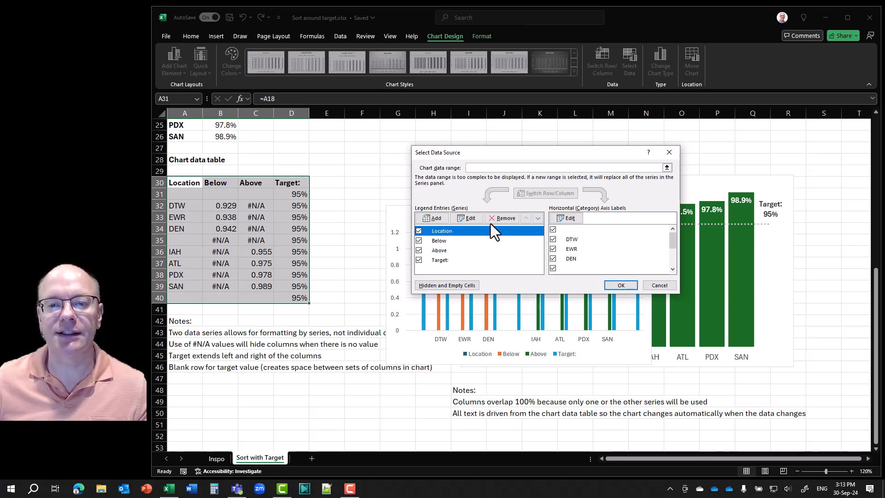
left_click(505, 218)
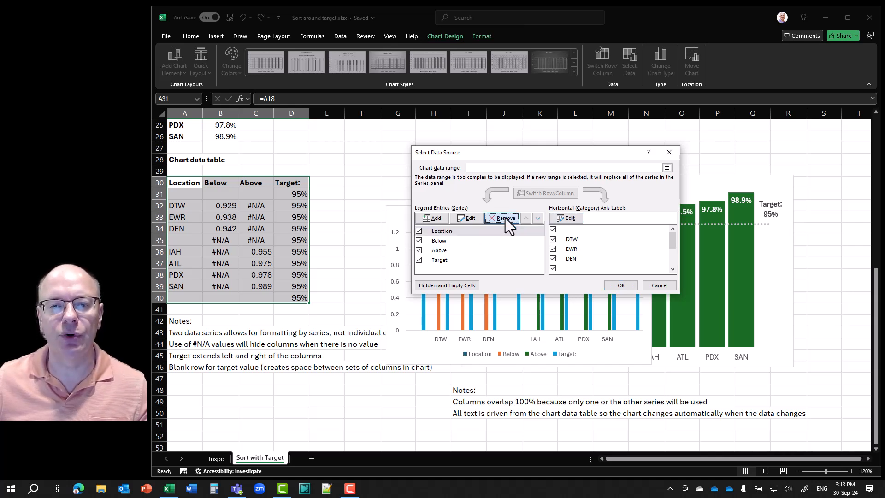
left_click(620, 285)
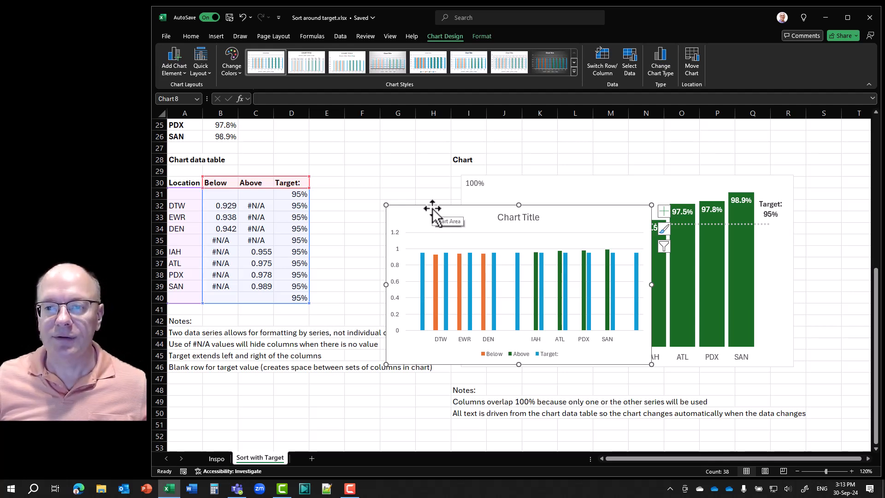
- Set the series overlap of the new chart's columns to 100% through the Target series' formatting options
left_click(447, 264)
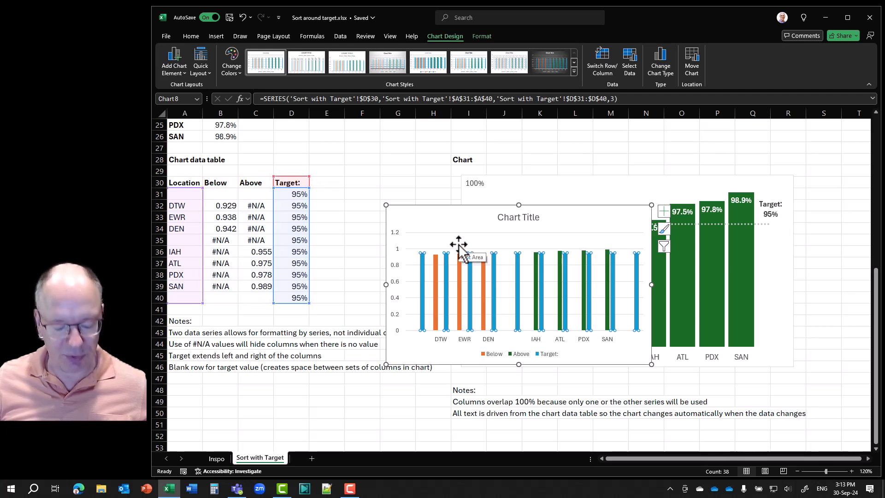
key("ctrl+1")
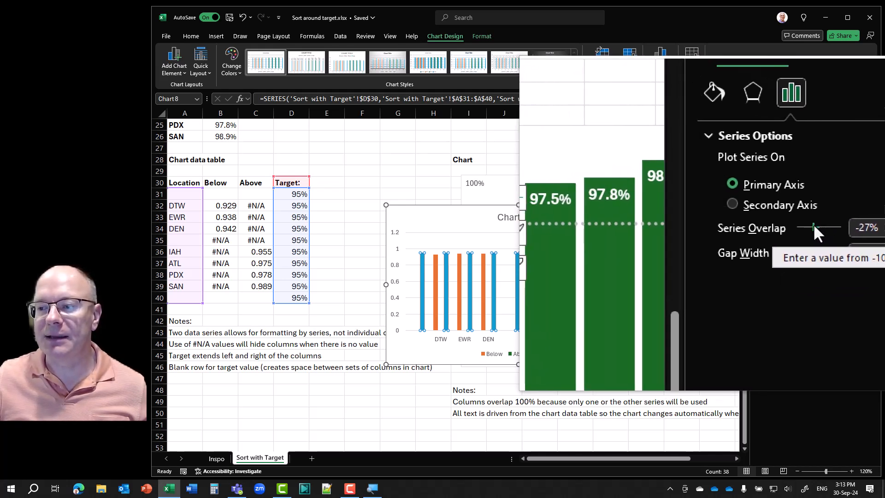
left_click_drag(814, 224, 831, 224)
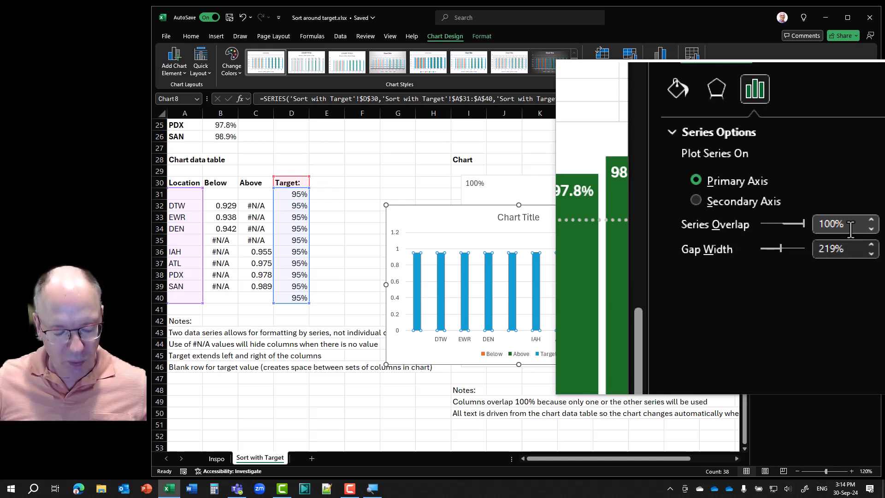
key("super+Escape")
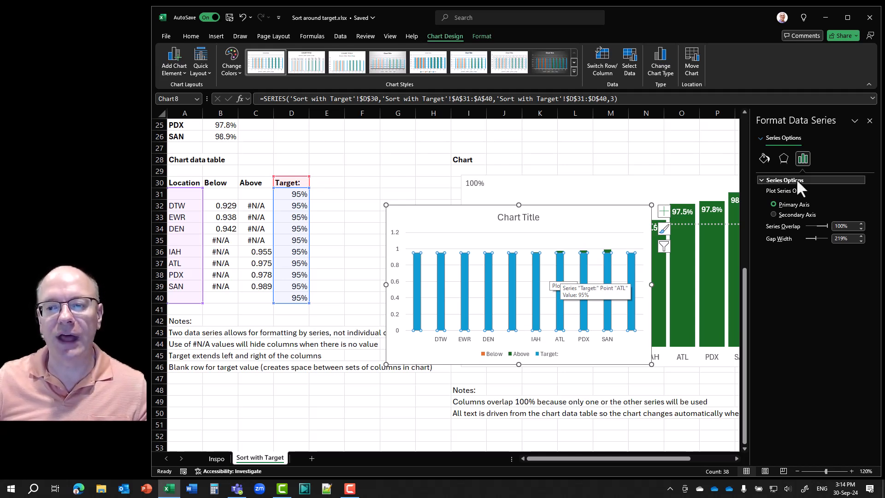
left_click(870, 121)
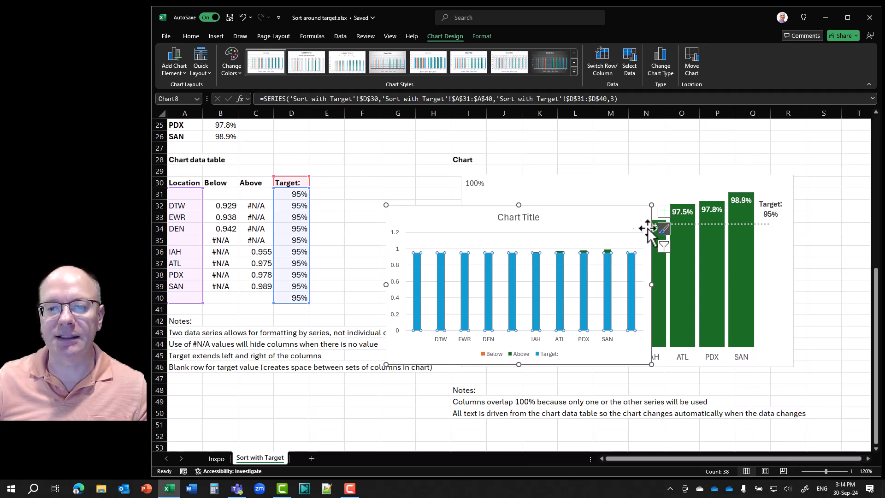
- Change the Target series' chart type to Line, keeping Below and Above as clustered columns
right_click(535, 263)
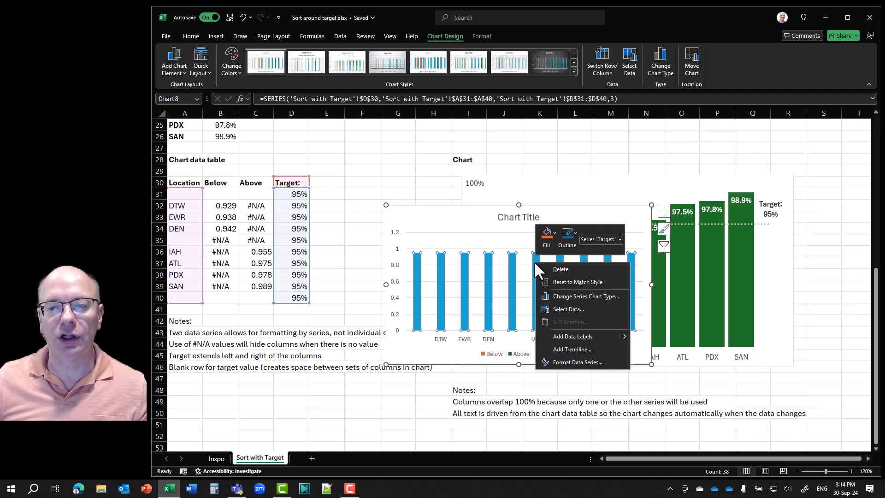
left_click(574, 296)
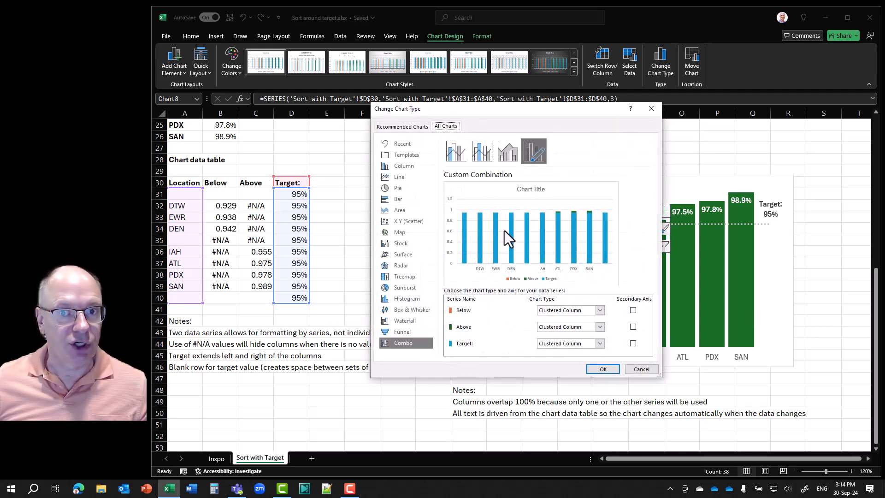
left_click(601, 344)
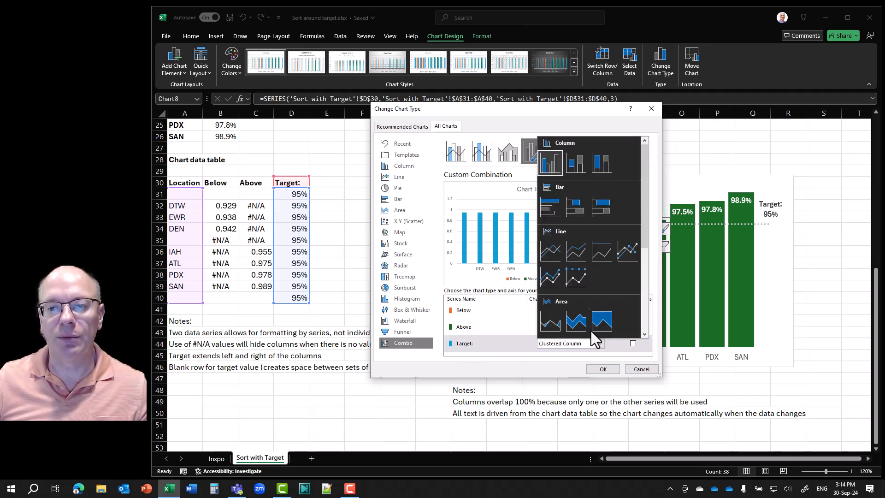
left_click(547, 248)
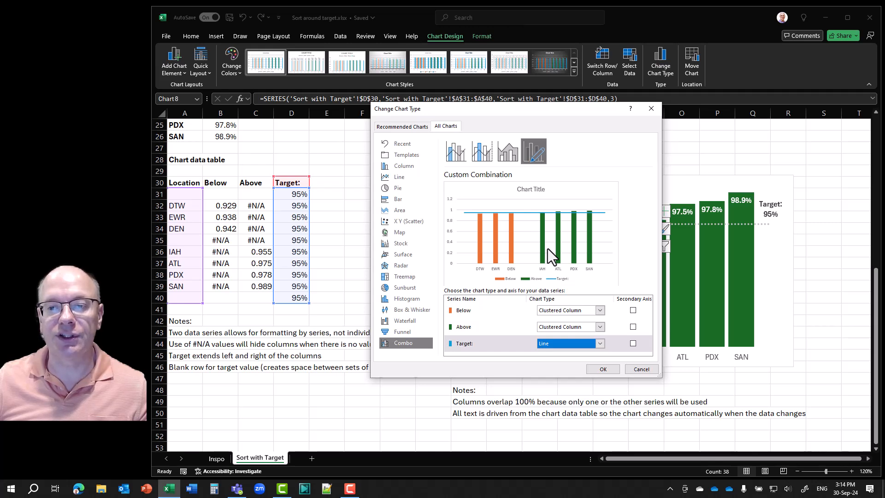
left_click(600, 369)
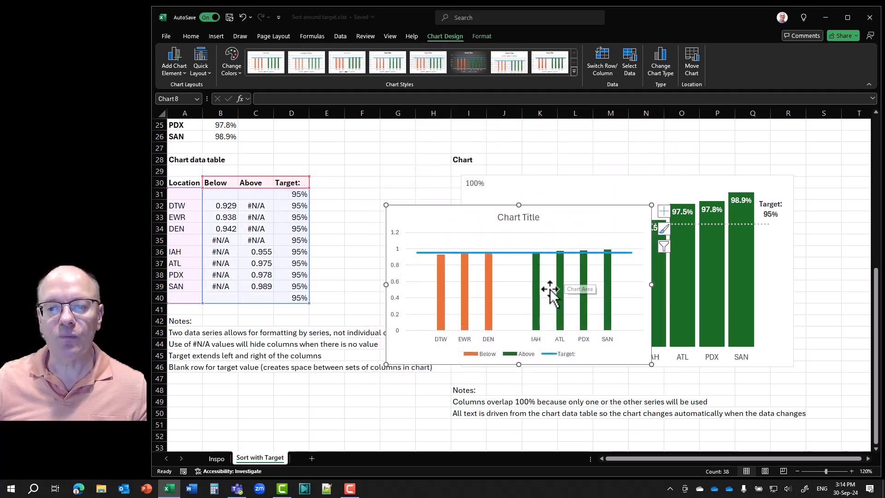
- Set the gap width of the new chart's columns to 25% through the Above series' formatting options
mouse_move(537, 274)
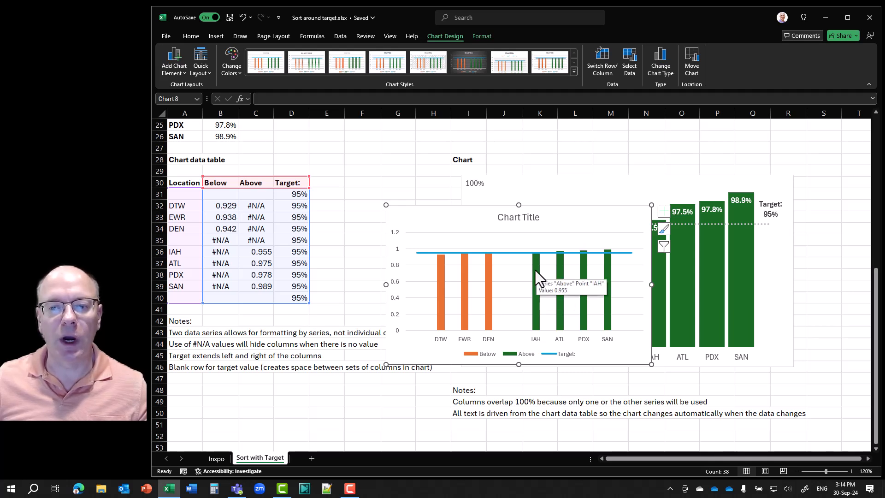
left_click(535, 273)
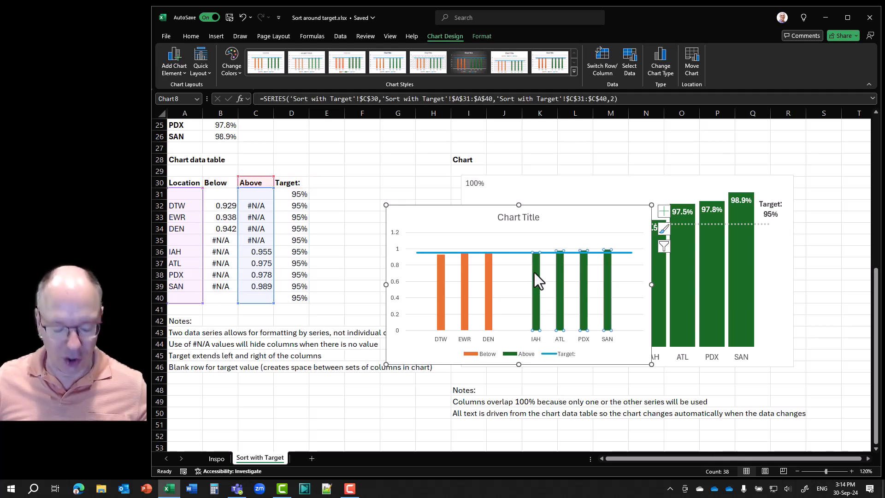
key("ctrl+1")
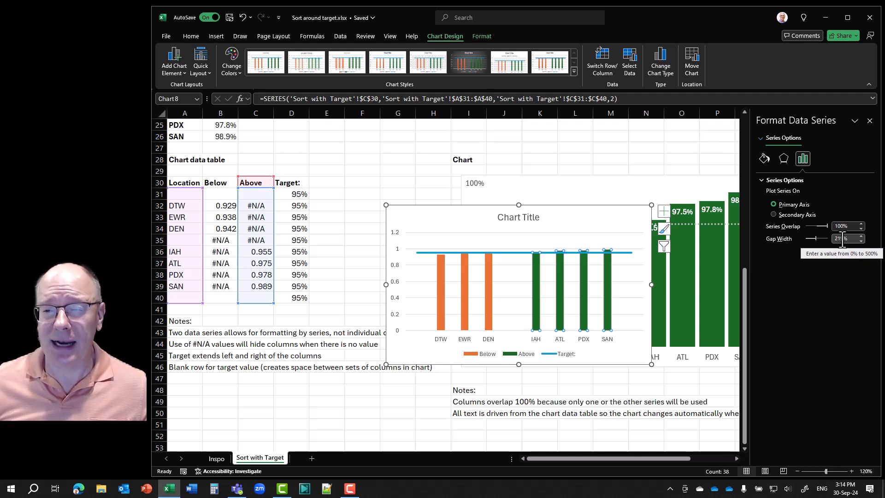
double_click(842, 239)
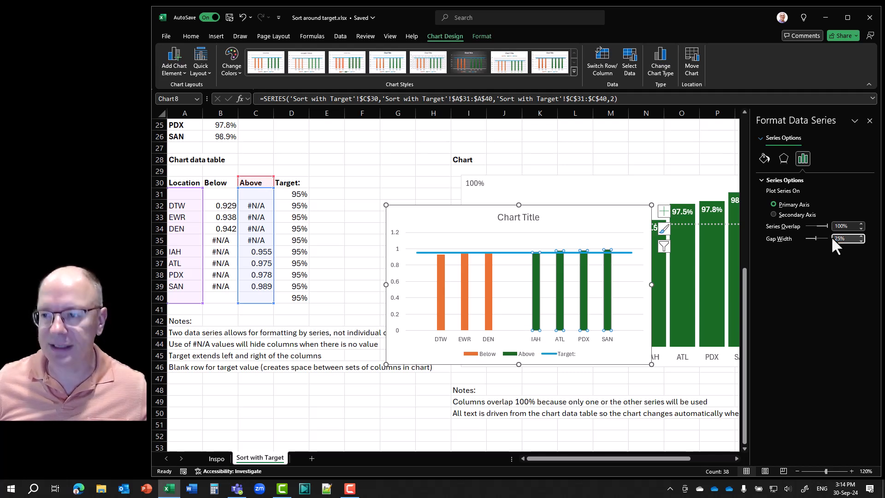
key("Return")
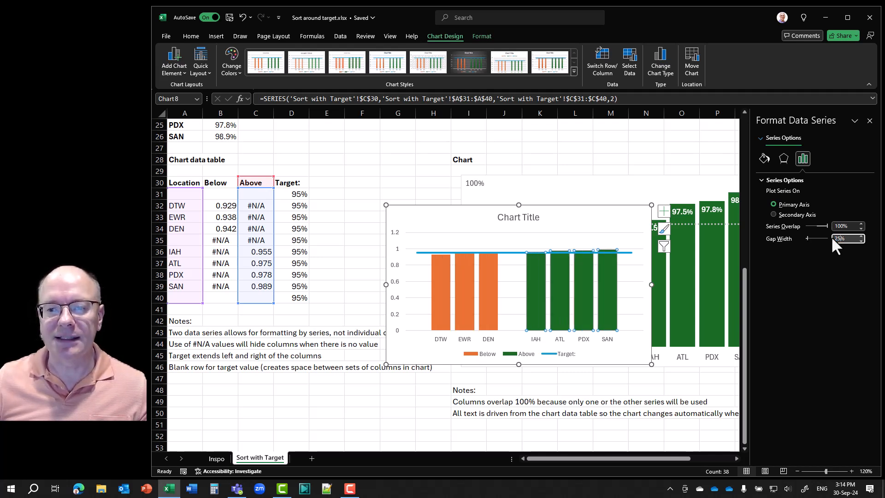
left_click(871, 122)
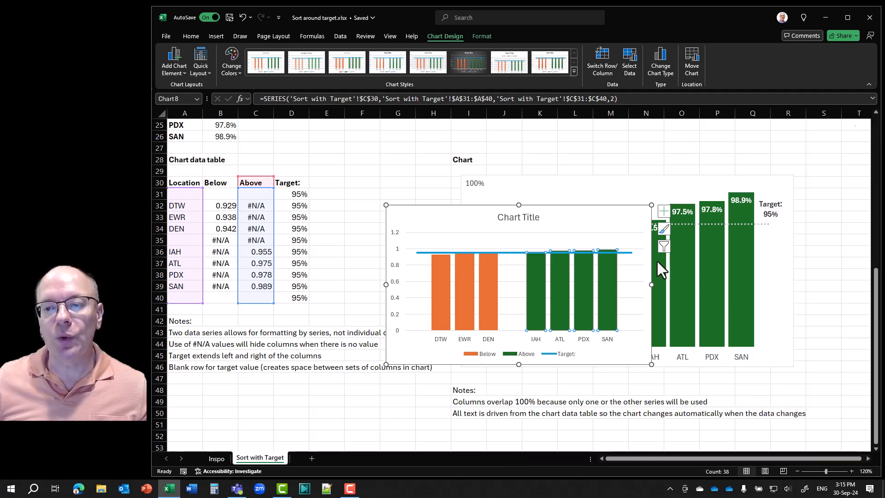
- Format the new chart's Target line with a light gray outline and a dotted dash style
mouse_move(585, 293)
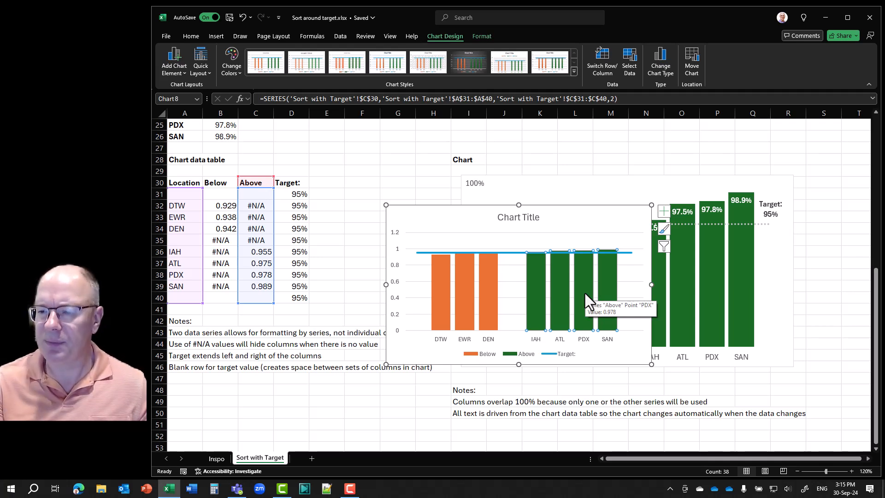
mouse_move(534, 272)
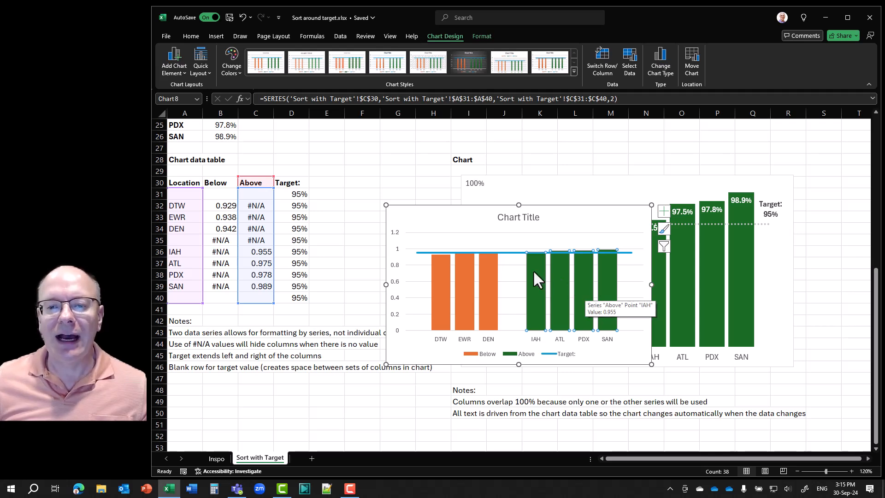
left_click(516, 253)
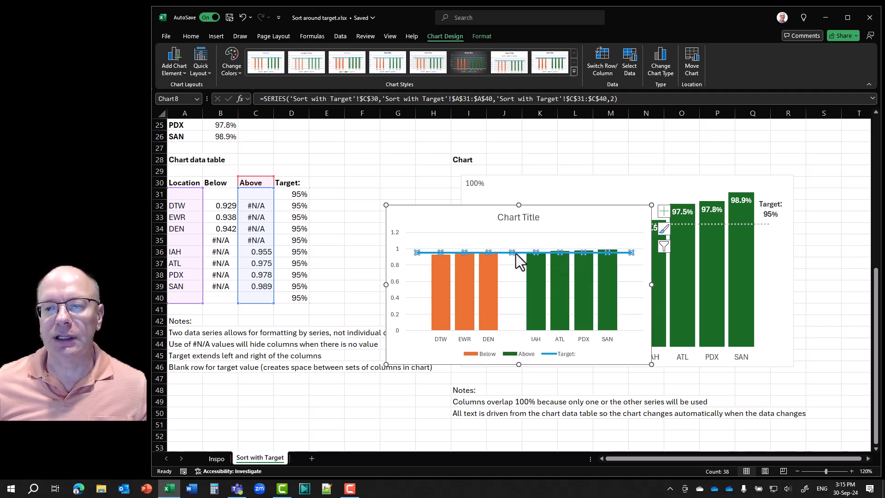
left_click(482, 36)
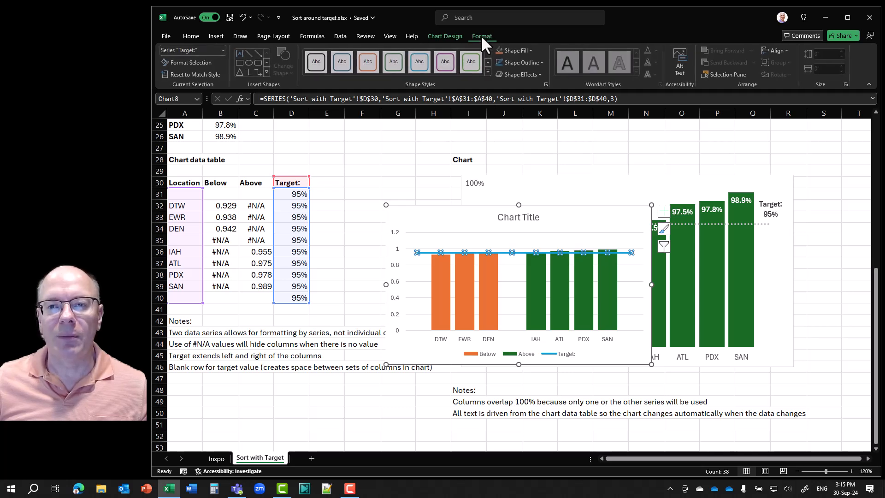
left_click(517, 62)
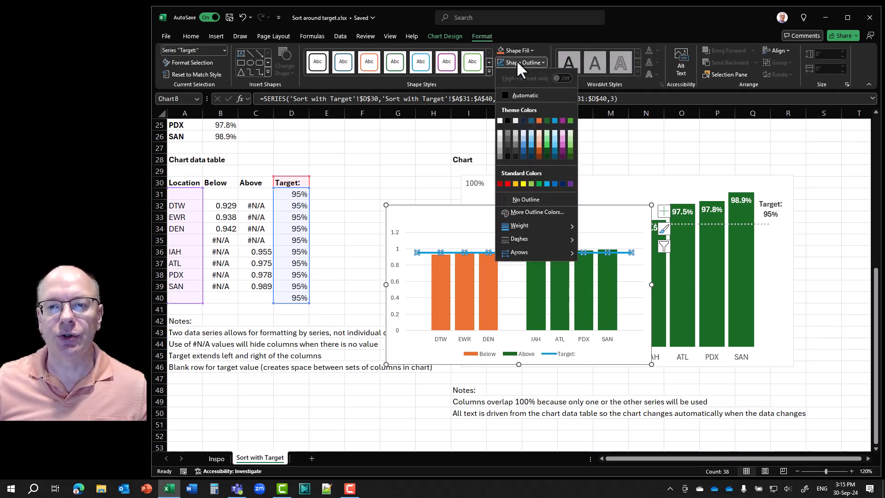
left_click(498, 144)
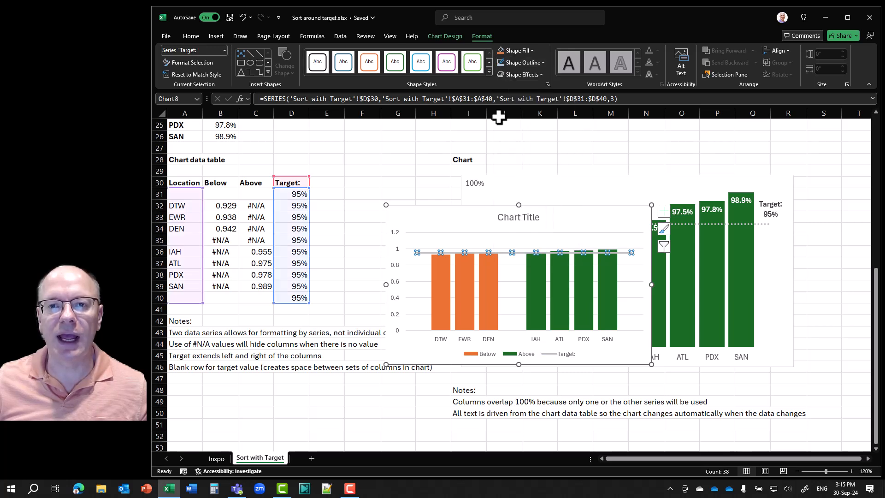
left_click(518, 63)
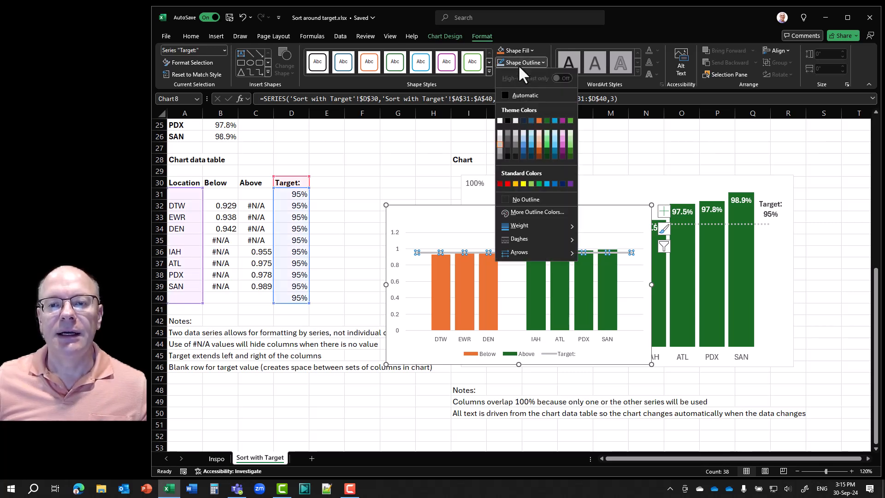
mouse_move(542, 240)
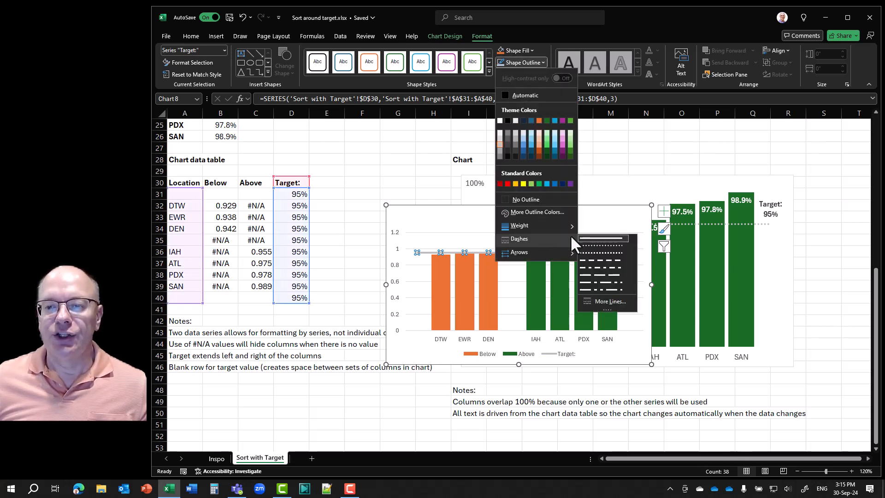
left_click(604, 244)
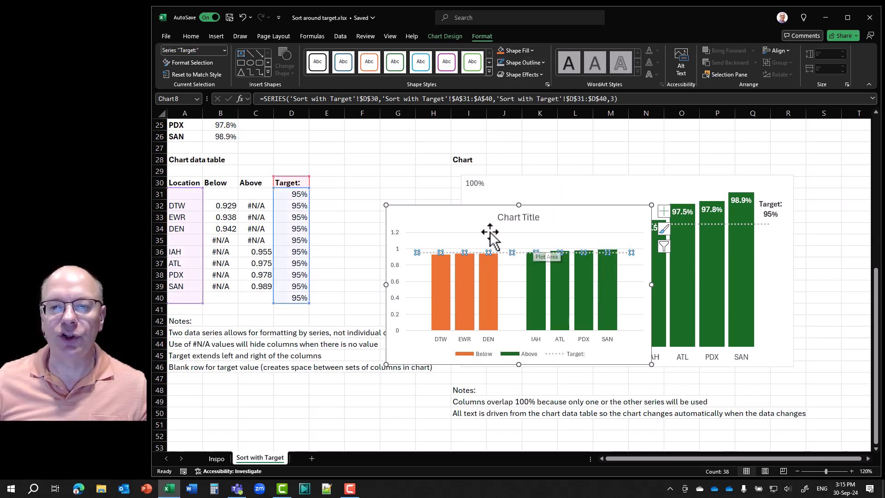
- Remove the legend and the gridlines from the new chart
left_click(477, 212)
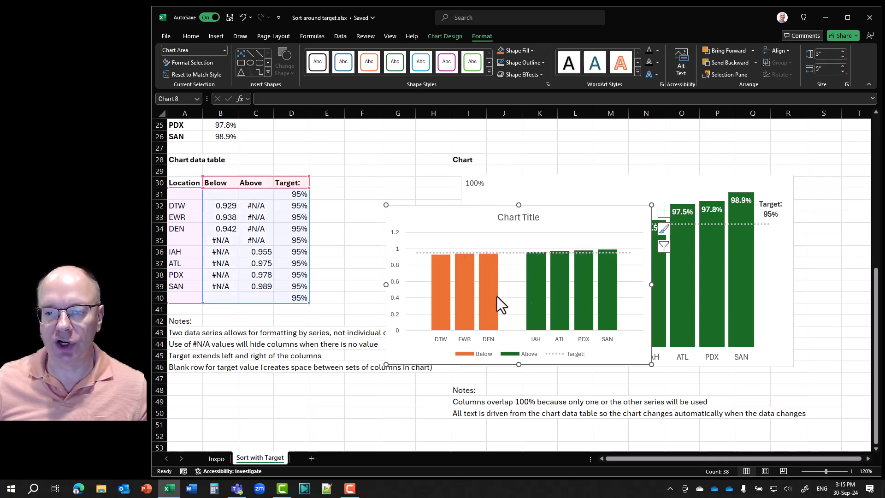
mouse_move(480, 300)
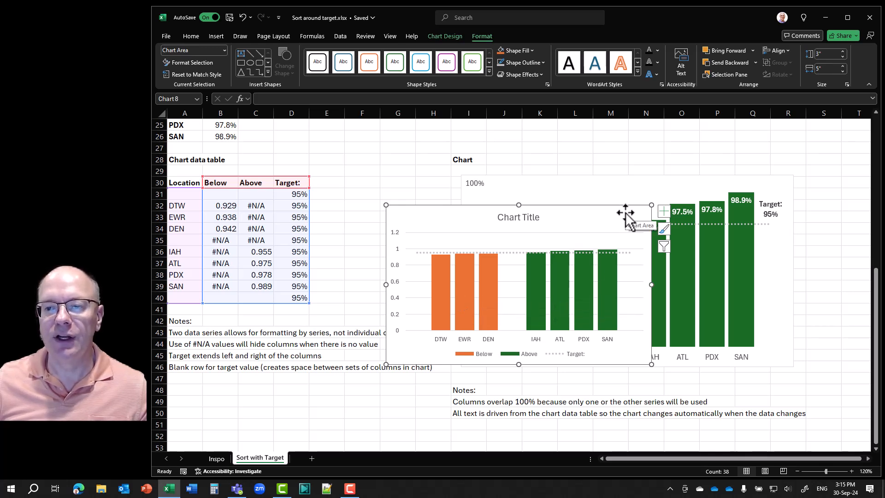
left_click(664, 212)
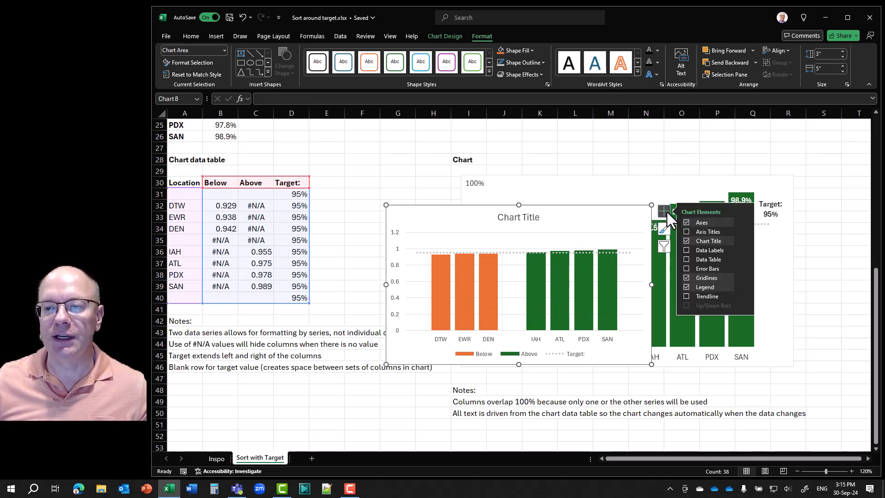
left_click(685, 286)
left_click(686, 277)
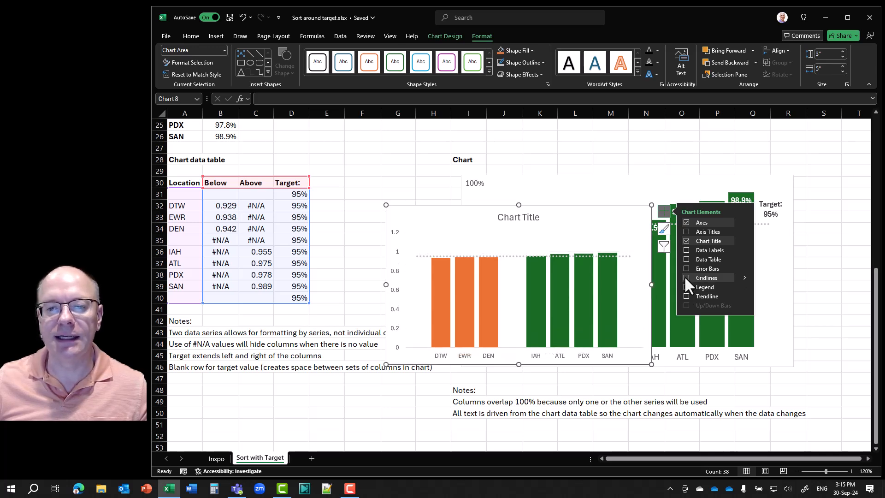
left_click(662, 212)
- Move the new chart aside temporarily to examine the finished chart's vertical axis and columns
left_click_drag(538, 207, 331, 293)
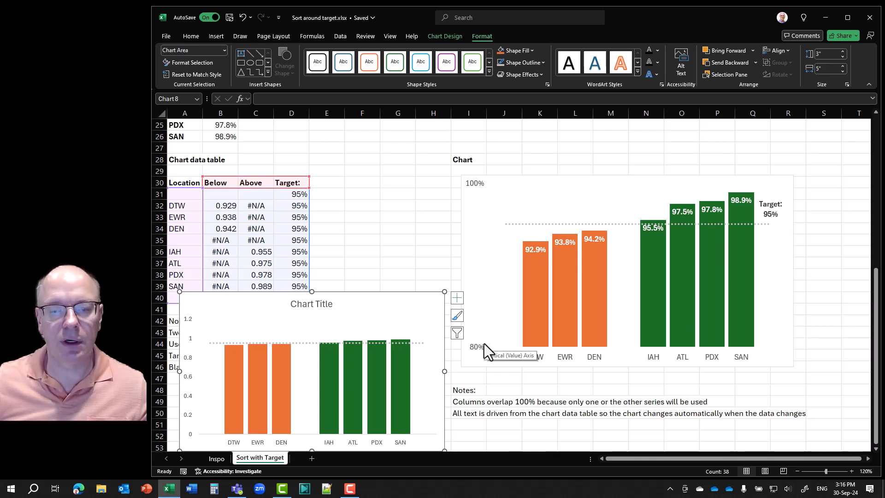
mouse_move(590, 308)
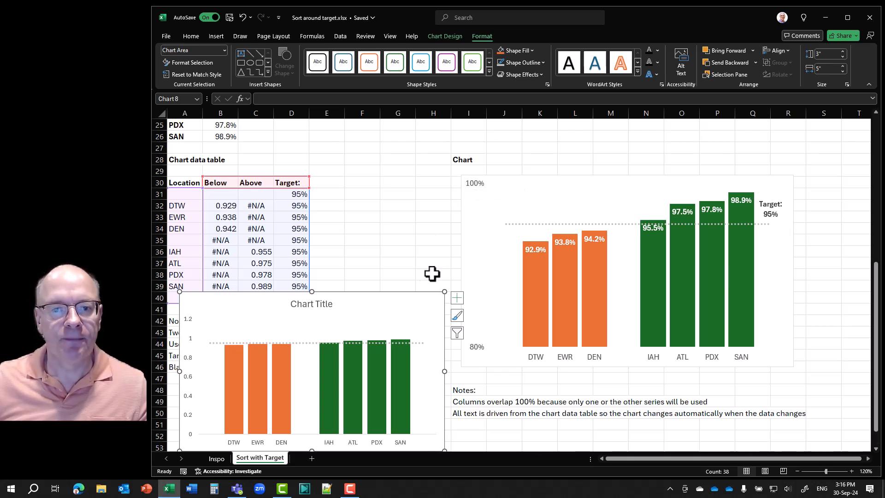
left_click_drag(394, 292, 505, 203)
- Set the new chart's vertical axis minimum to 0.8 and its major unit to 0.2
left_click(302, 252)
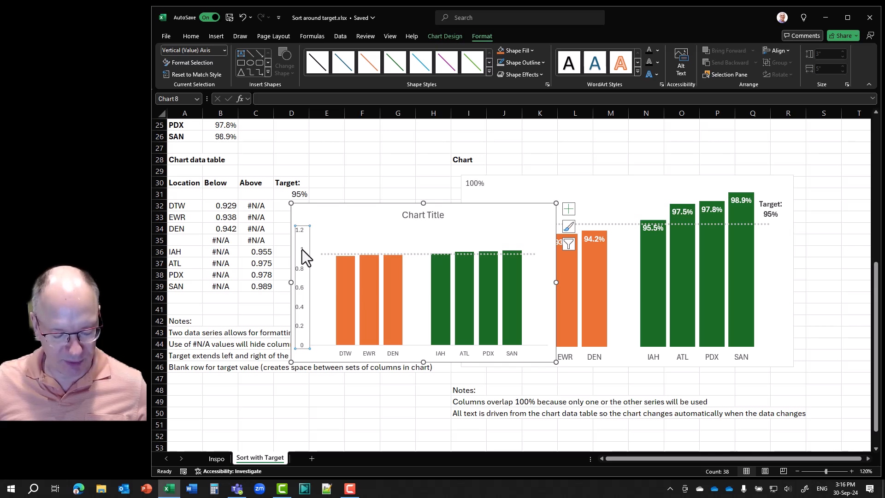
double_click(302, 250)
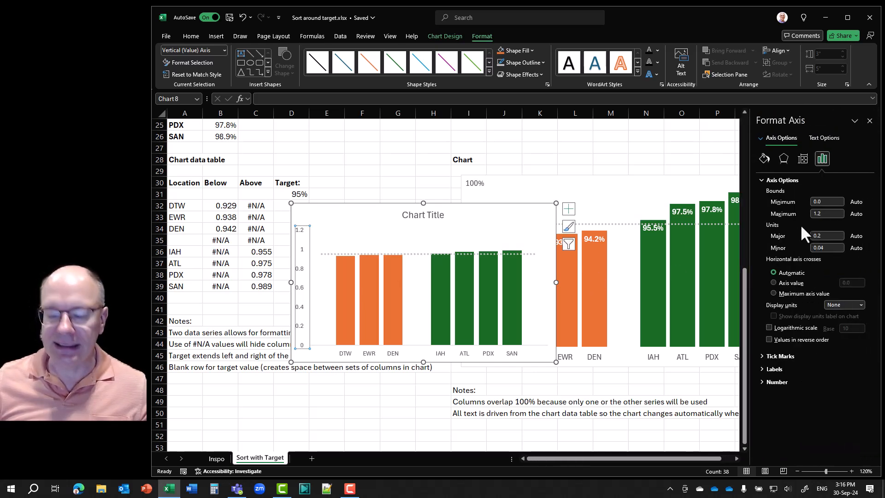
key("super+plus")
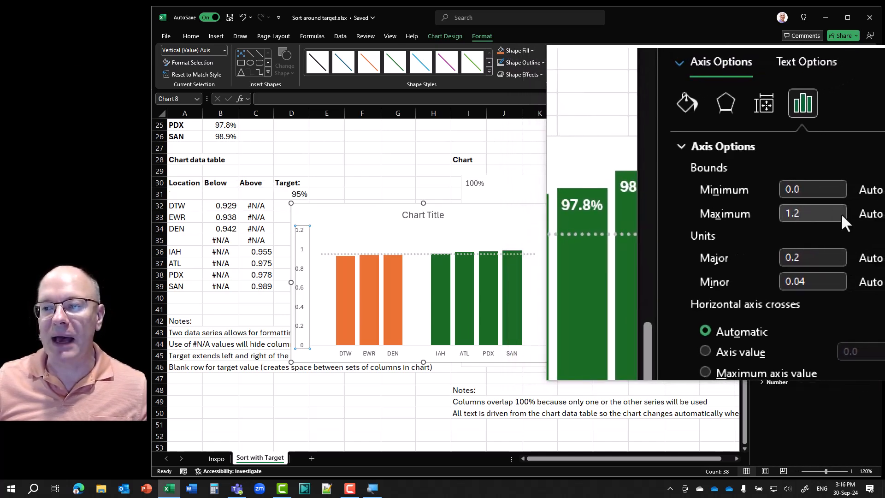
left_click(832, 201)
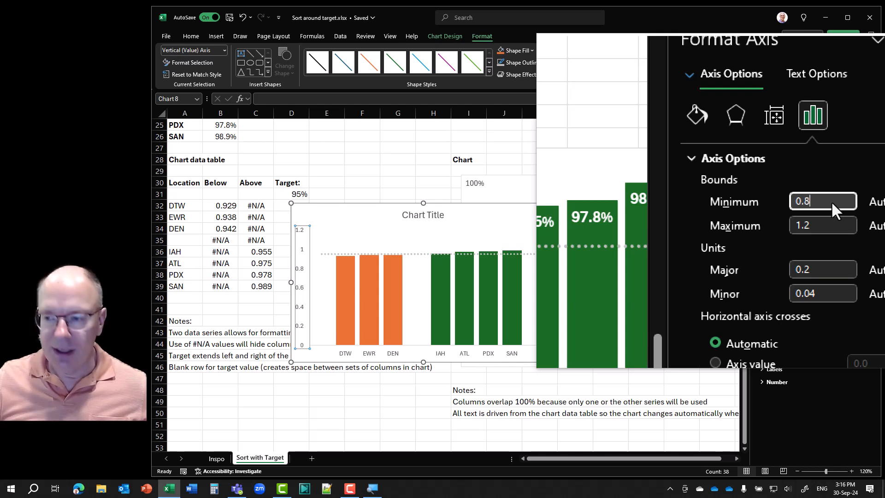
key("Tab")
key("Tab")
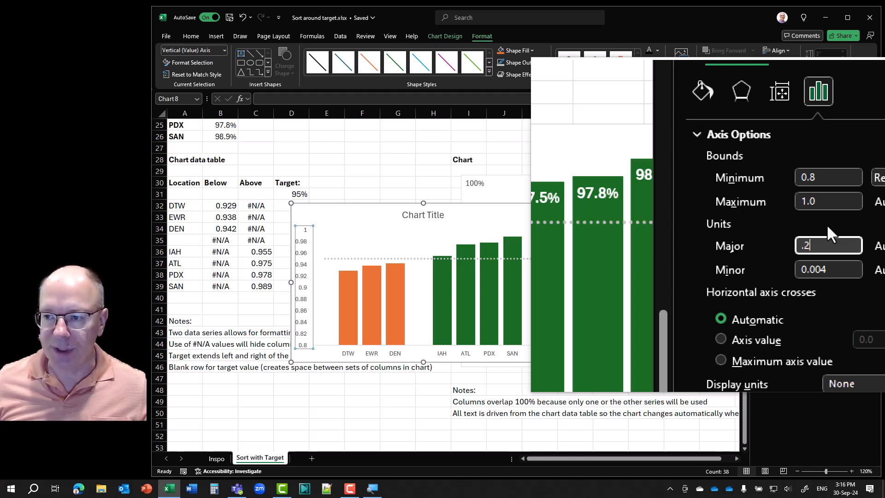
key("Tab")
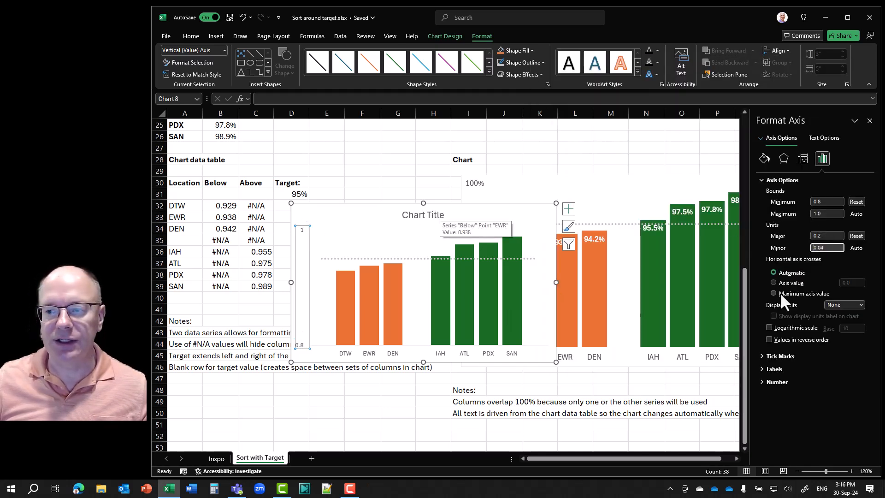
- Format the vertical axis numbers as Percentage with 0 decimal places and close the axis formatting options
left_click(777, 381)
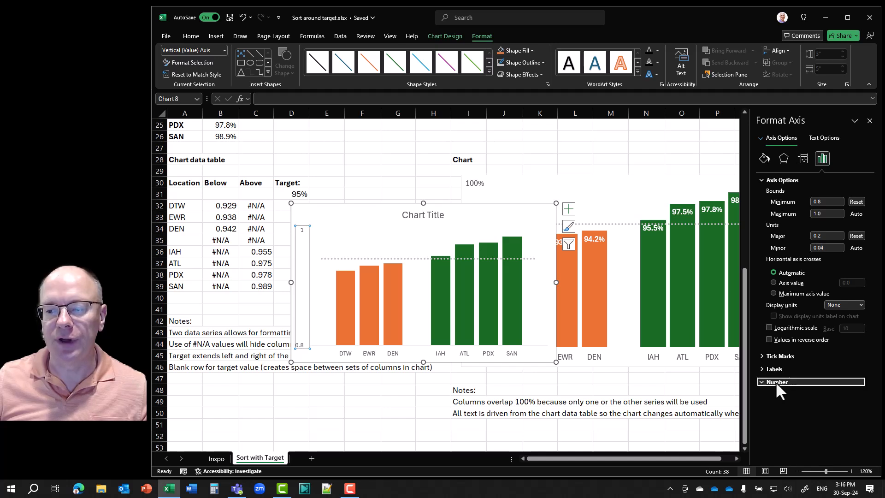
left_click(852, 403)
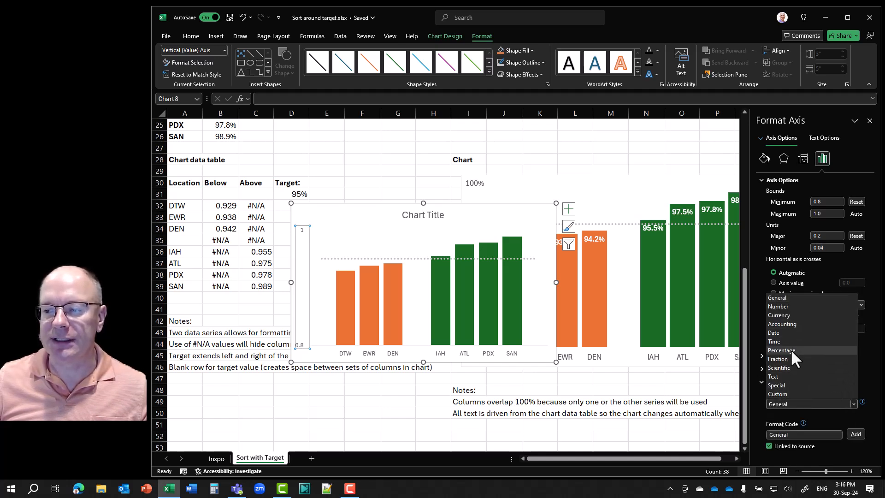
left_click(790, 350)
left_click(815, 416)
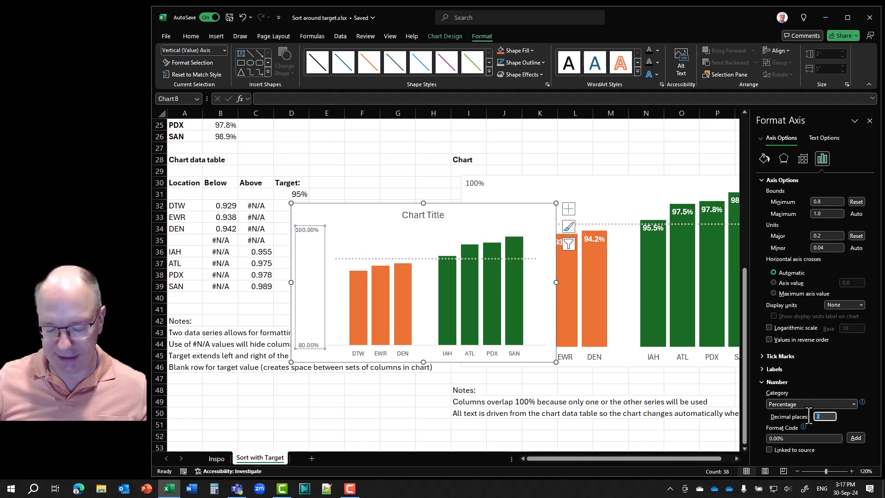
type("0")
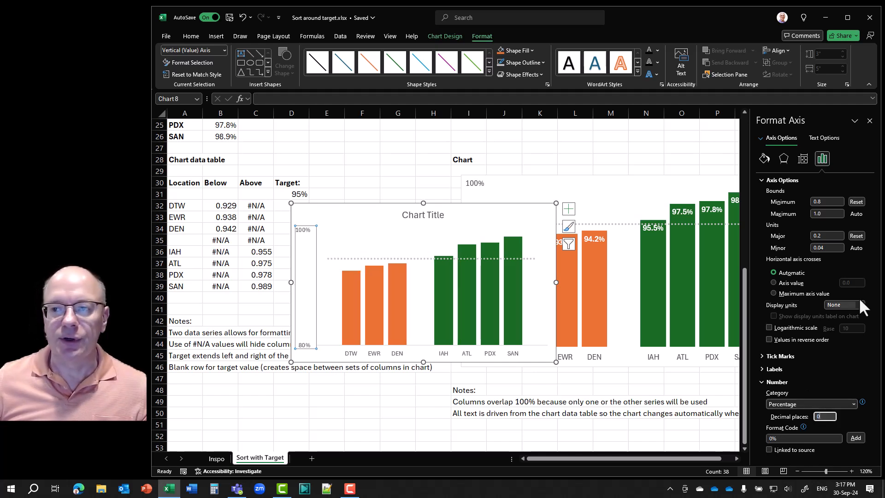
left_click(870, 120)
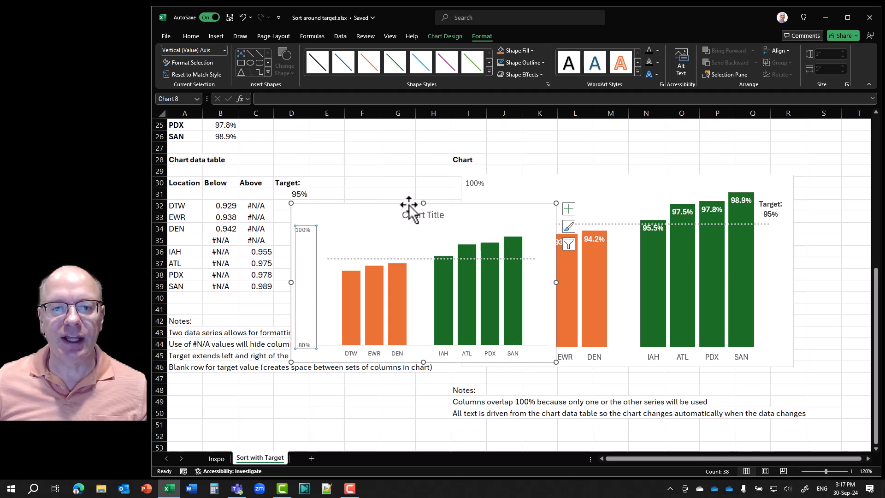
- Move the new chart below the notes under the chart data table, clear of the finished chart
left_click_drag(402, 203, 297, 272)
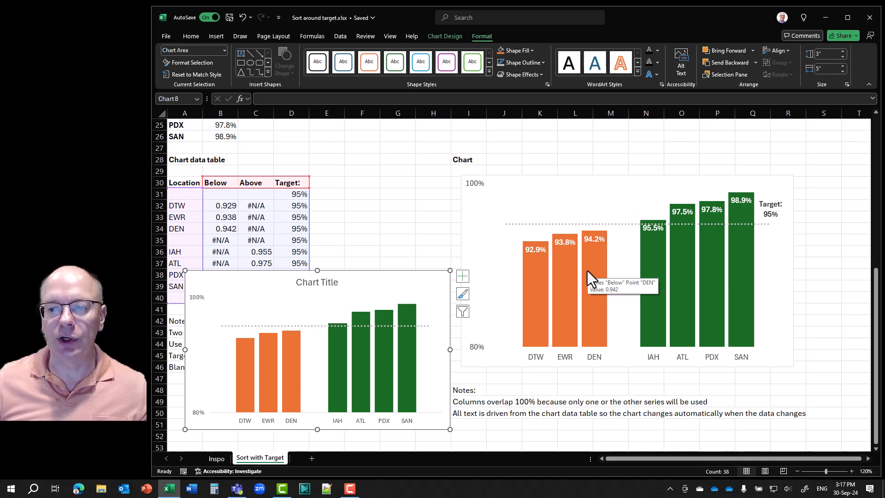
left_click_drag(395, 280, 376, 412)
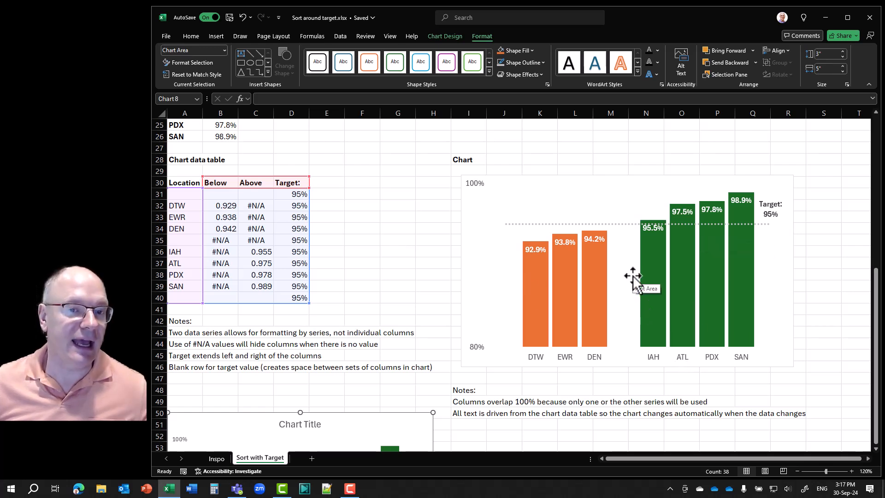
- Examine the finished chart's column data labels and the label options of the Target line's last point
left_click(595, 240)
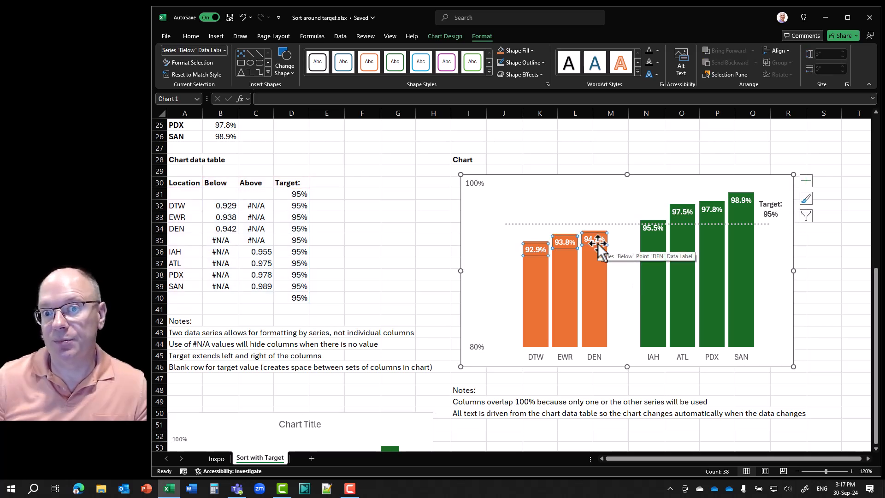
left_click(771, 230)
left_click(768, 224)
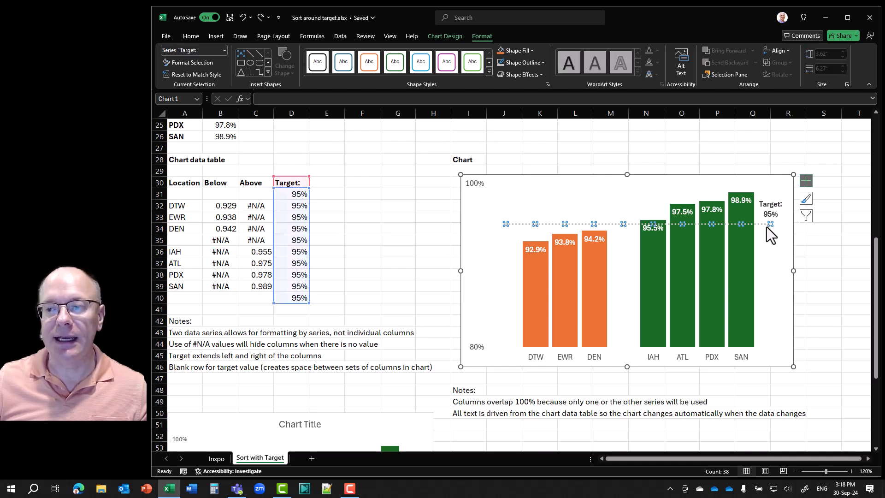
left_click(770, 225)
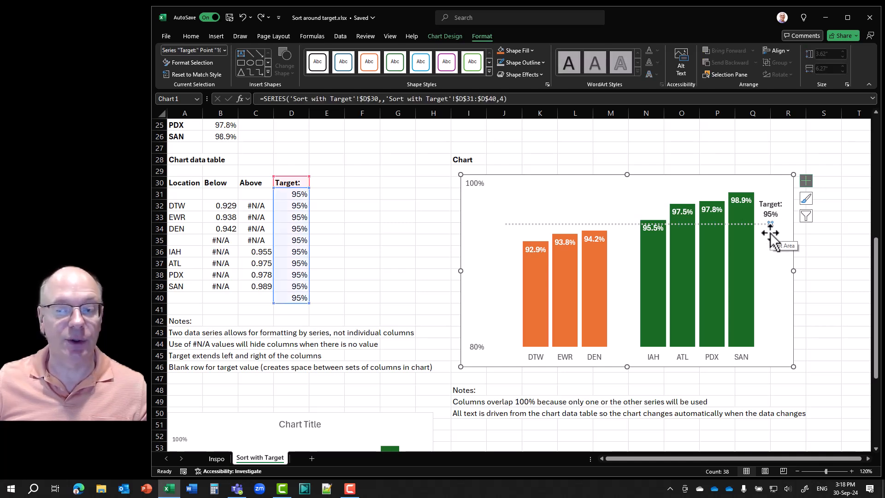
left_click(807, 182)
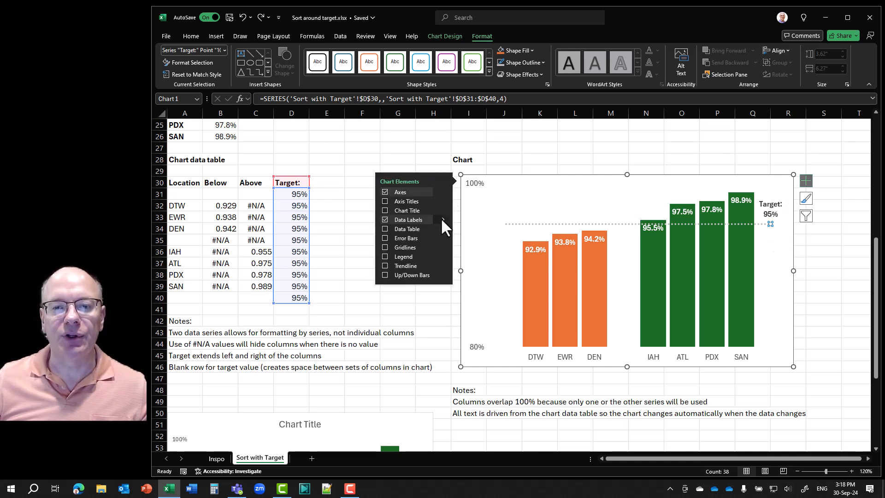
mouse_move(440, 218)
left_click(476, 290)
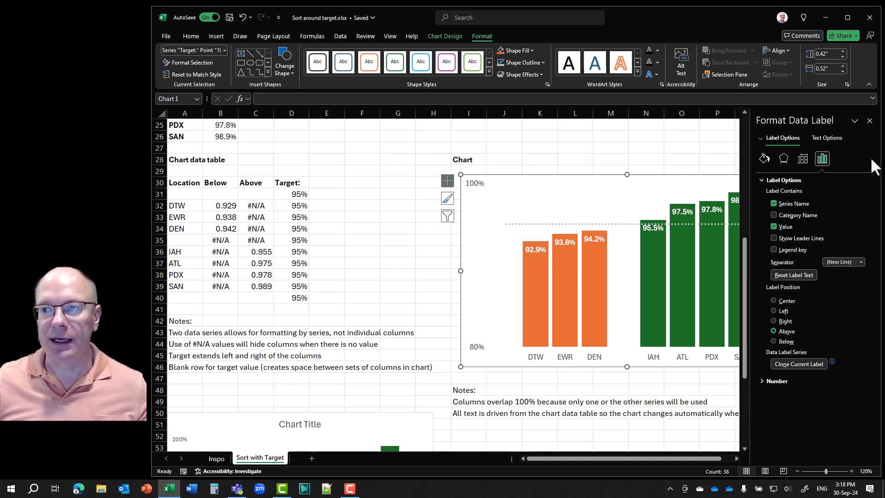
left_click(870, 121)
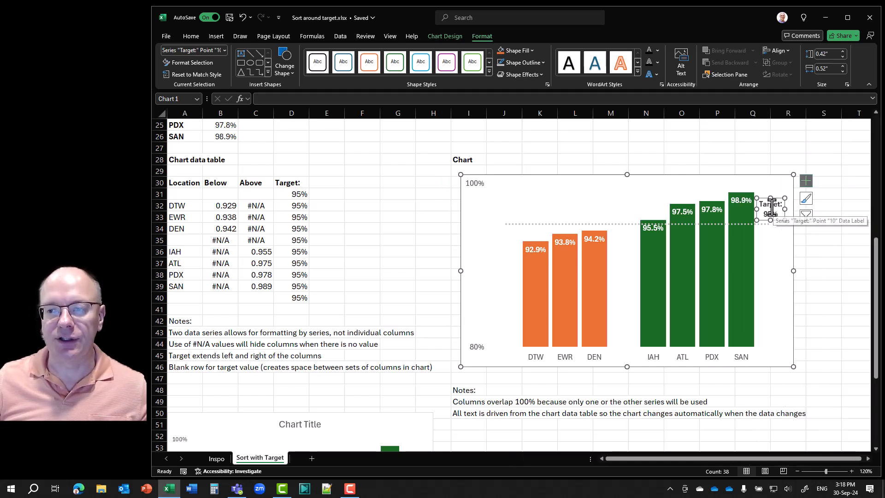
left_click(675, 182)
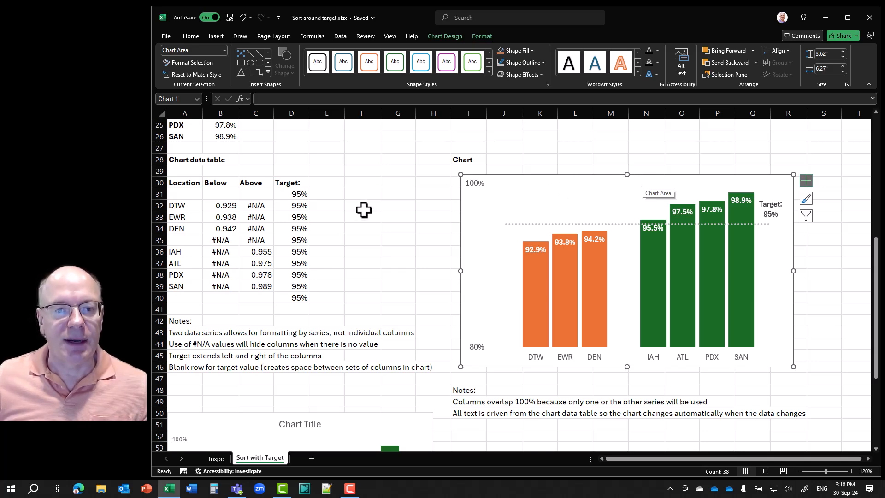
- Set ATL's number in the gathered data to 92.5% and check the sorted data, chart data table and finished chart
scroll(352, 210, "up", 7)
scroll(284, 188, "up", 2)
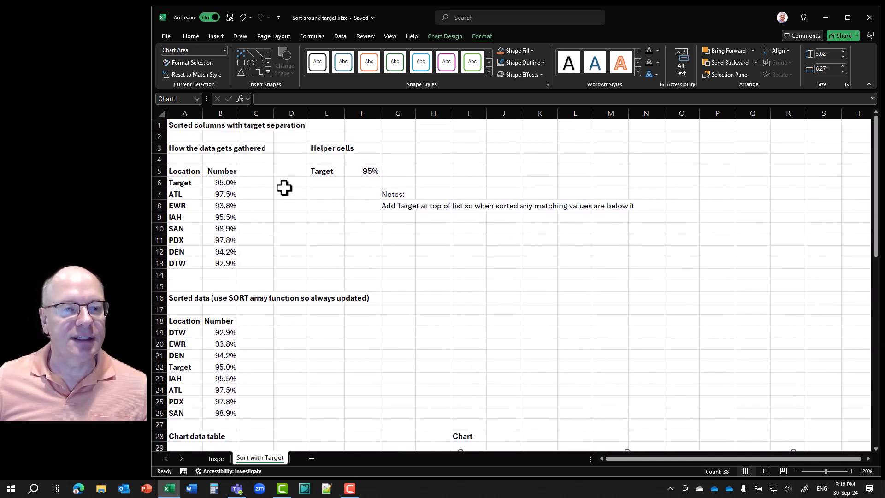
left_click(224, 195)
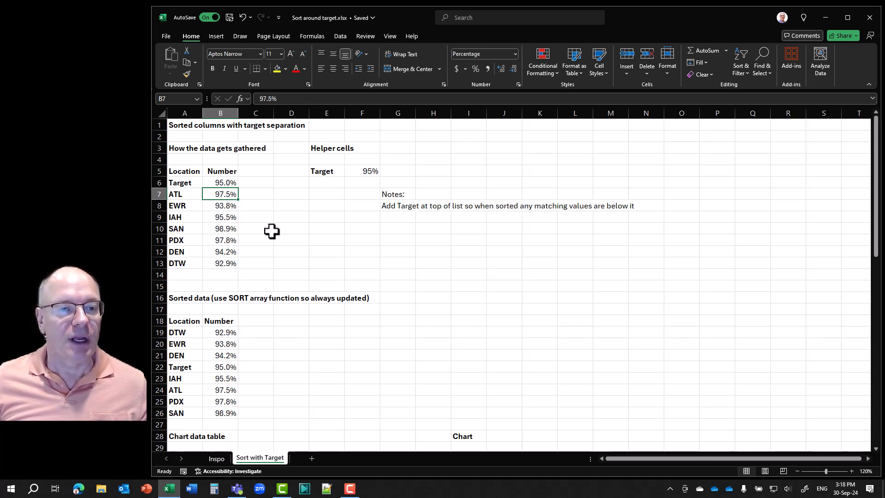
type("92.5")
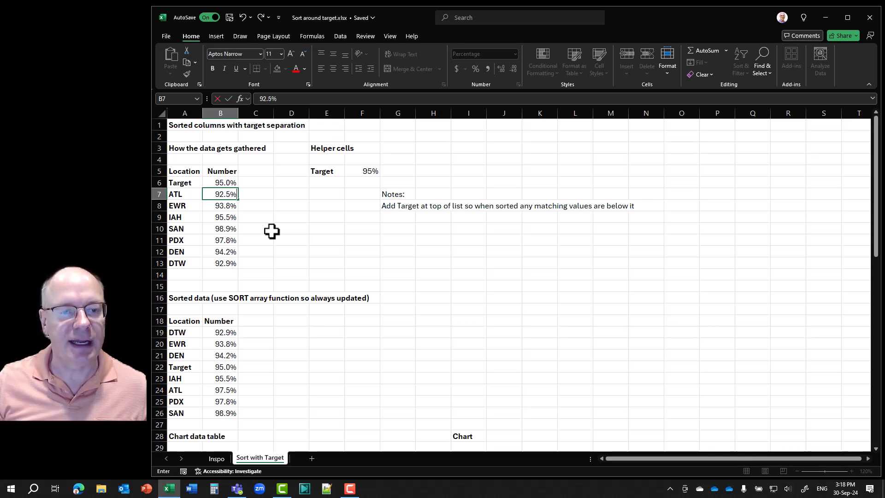
key("Return")
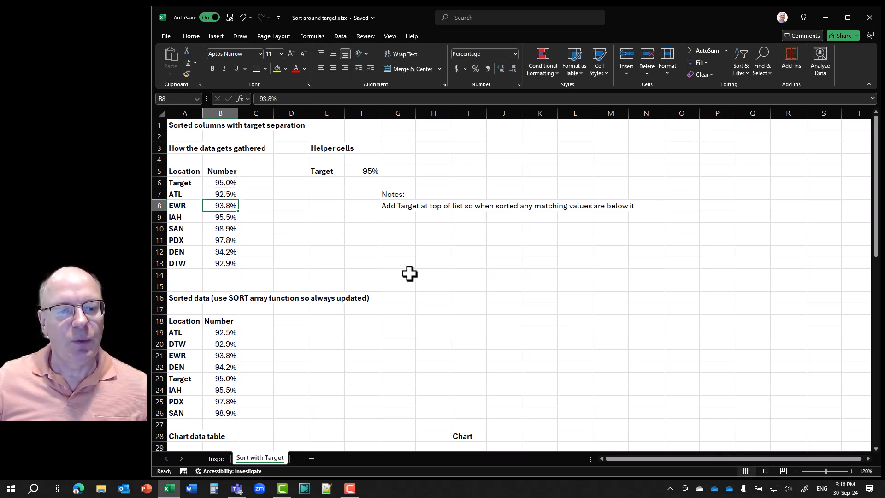
scroll(406, 270, "down", 3)
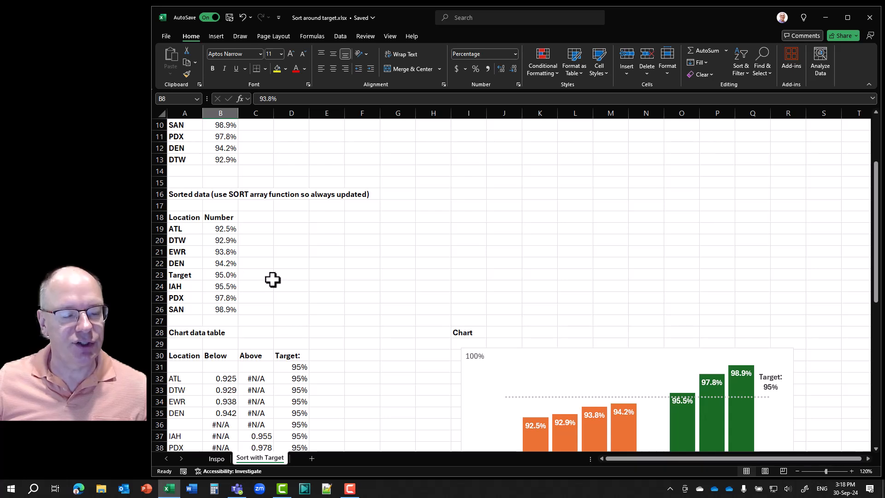
scroll(285, 276, "down", 3)
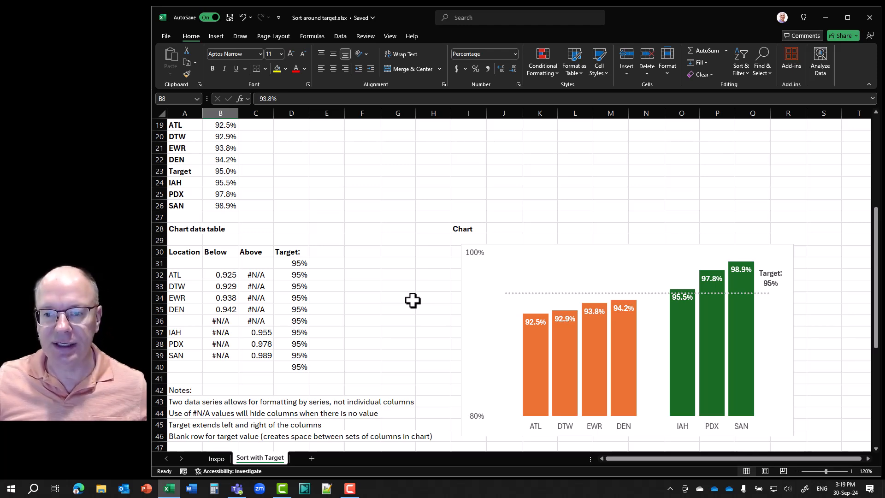
- Undo the change to ATL's number and review the finished chart
key("ctrl+z")
scroll(563, 261, "down", 7)
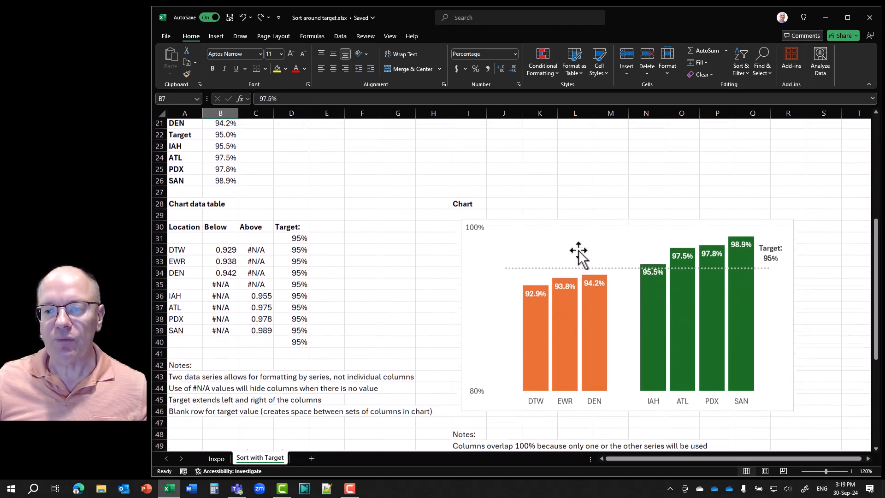